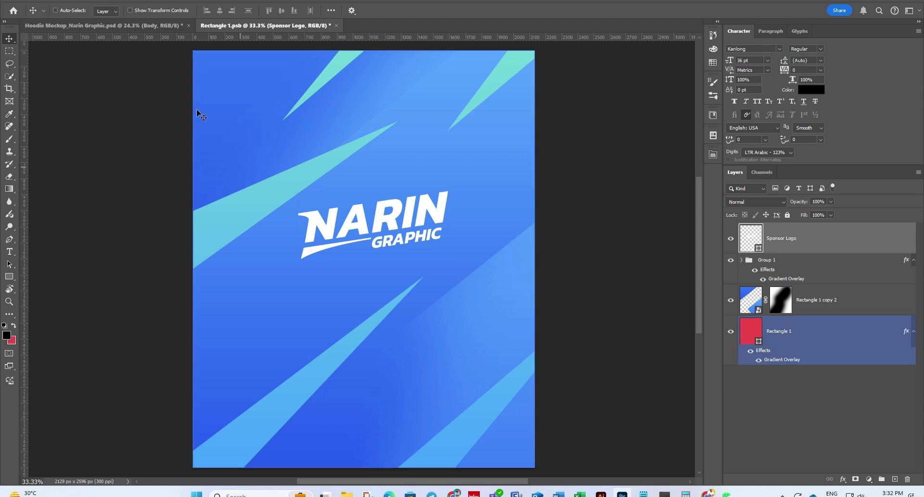
Step: Save the body design Rectangle 1.psb and close it to return to the hoodie mockup
click(21, 0)
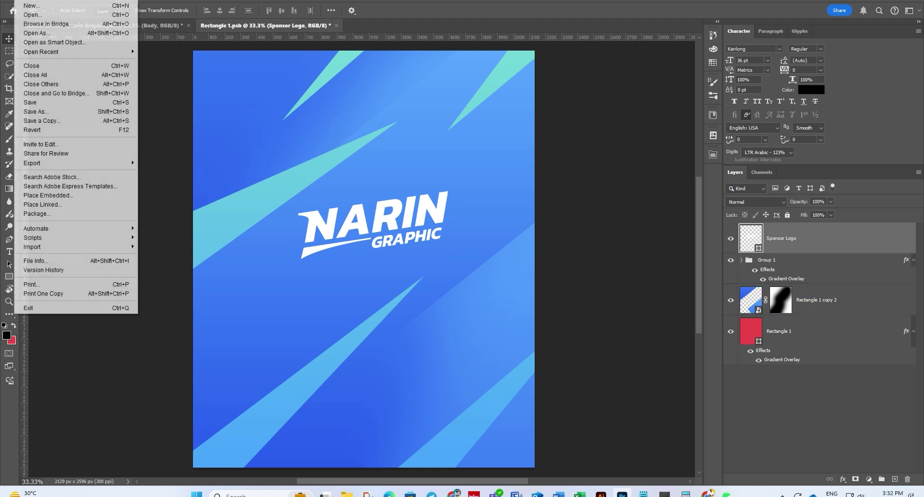
click(49, 102)
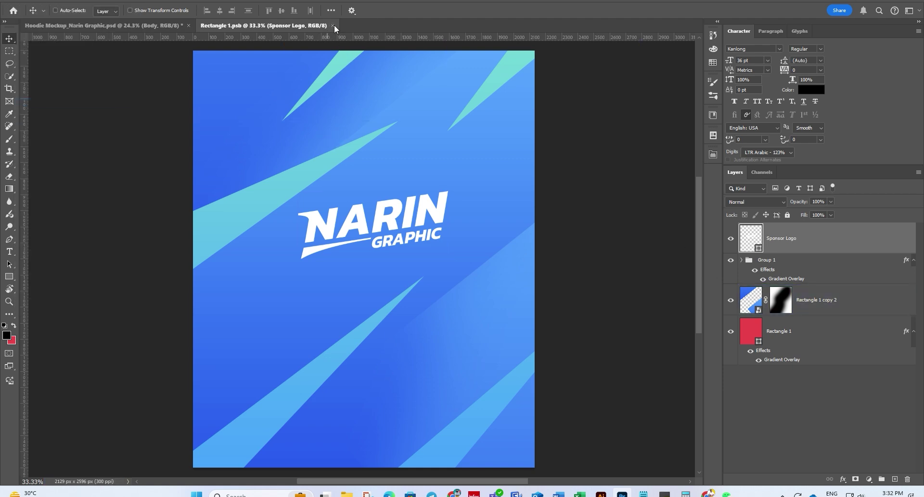
click(332, 25)
Step: Set the Pocket layer's solid fill colour to blue #2a7fdc
scroll(376, 207, up, 3)
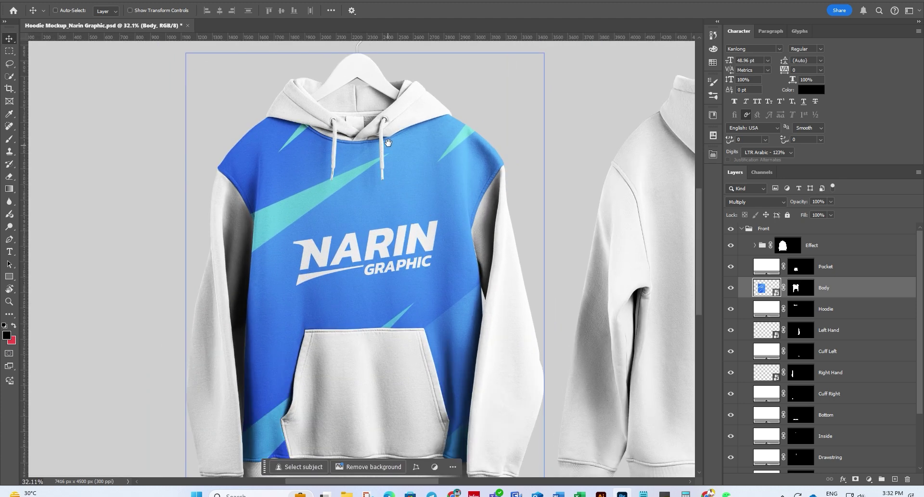
drag(388, 143, 367, 187)
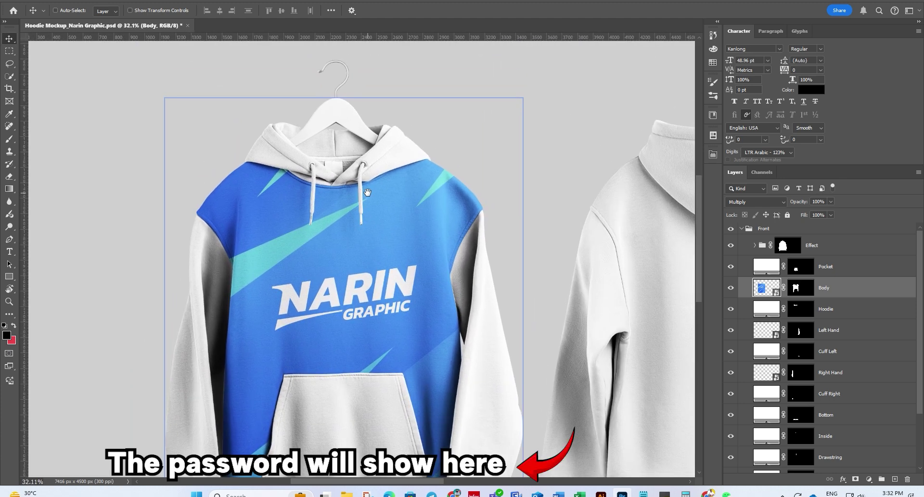
click(840, 268)
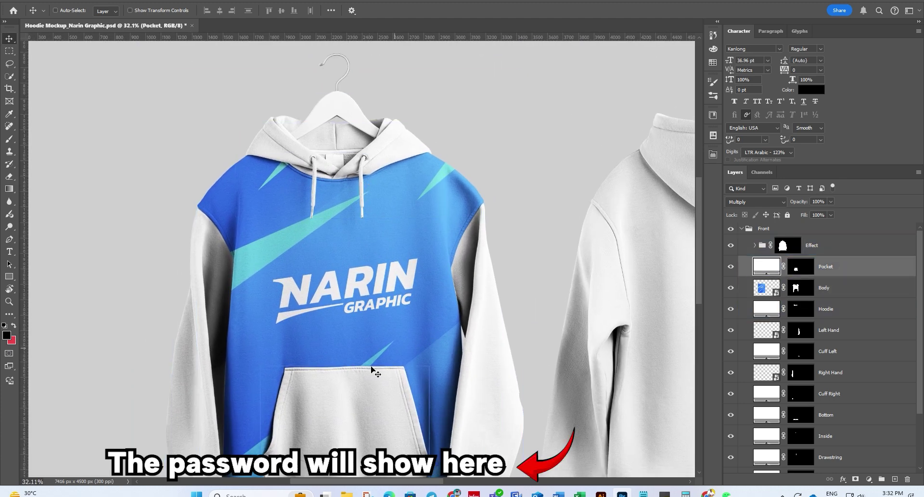
scroll(373, 371, down, 2)
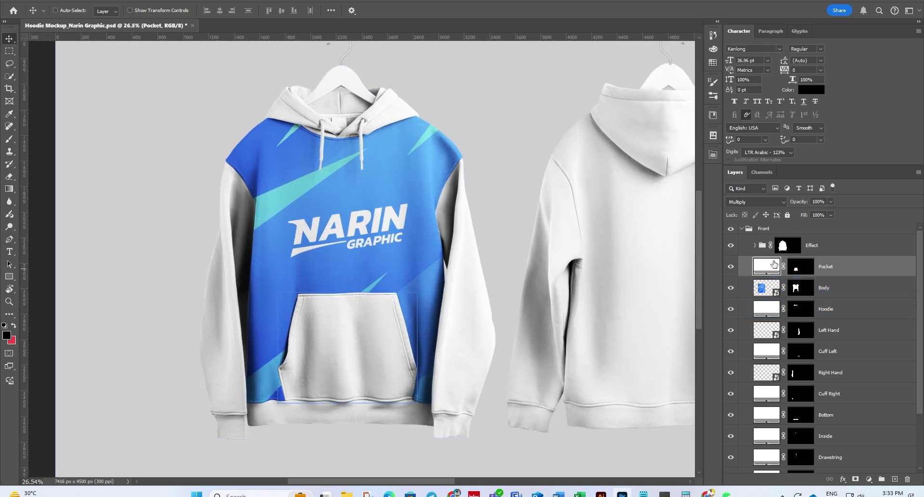
double_click(775, 266)
click(377, 265)
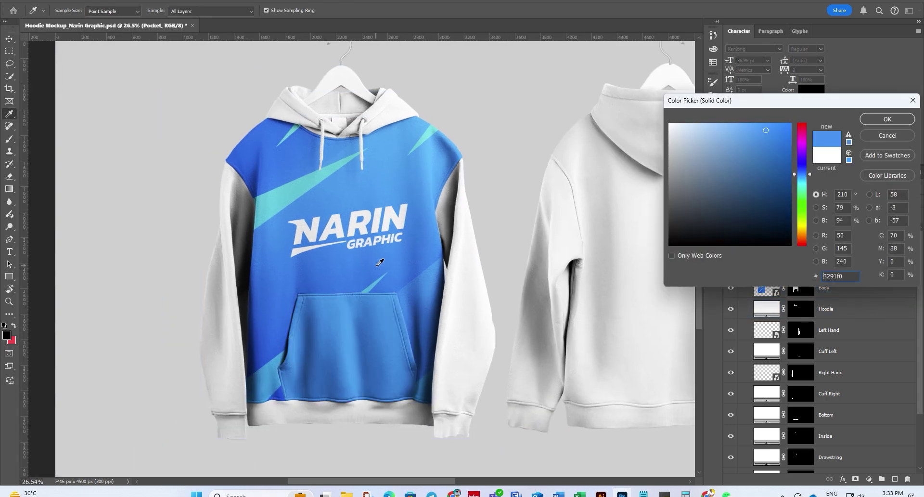
mouse_move(771, 167)
mouse_down()
mouse_move(760, 151)
mouse_move(775, 143)
mouse_move(761, 139)
mouse_up()
drag(399, 323, 412, 314)
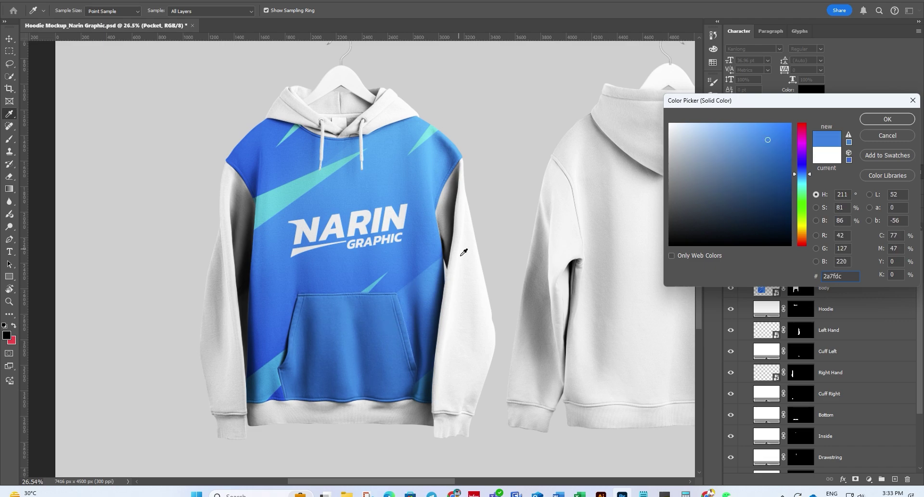
click(896, 120)
Step: Set the Hoodie layer's solid fill colour to cyan #30e4f8 and copy its hex code
scroll(455, 270, down, 5)
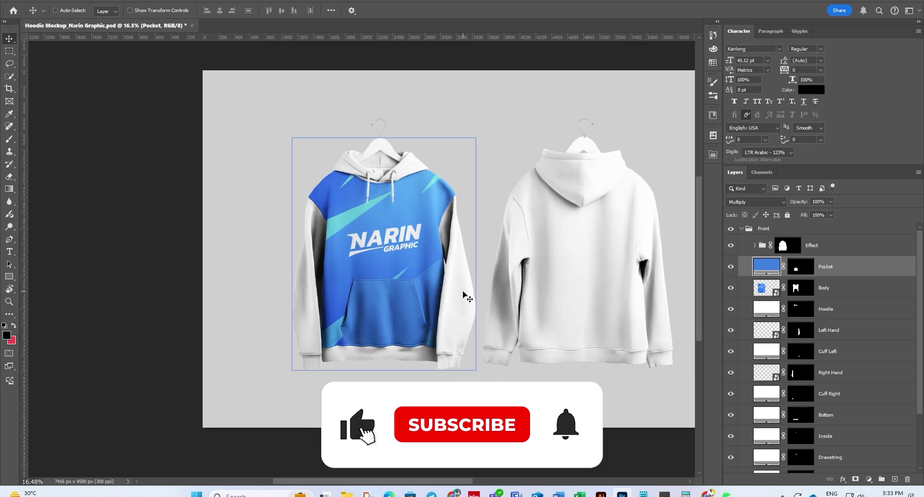
scroll(395, 216, up, 7)
scroll(443, 219, down, 3)
scroll(468, 260, up, 1)
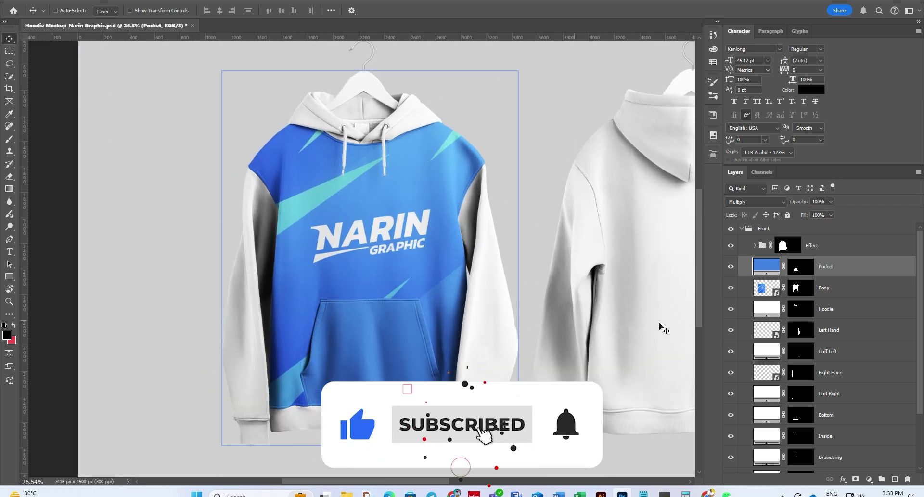
click(772, 312)
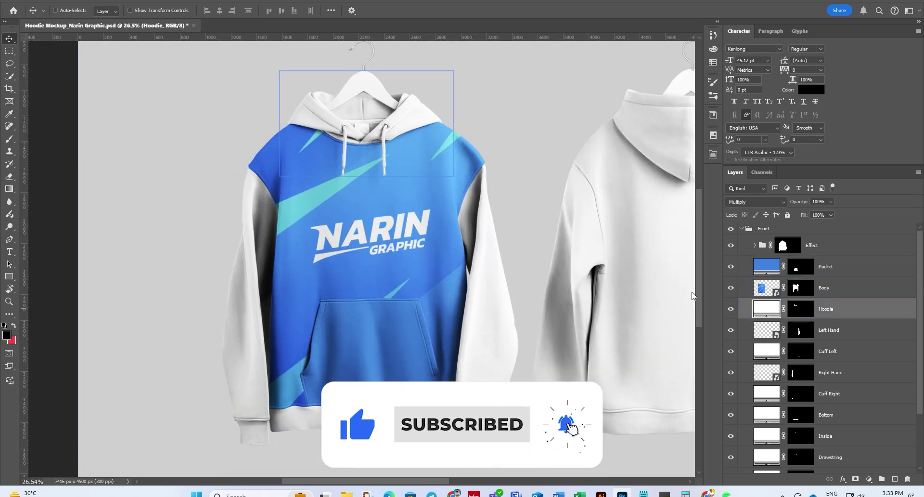
double_click(772, 312)
click(343, 180)
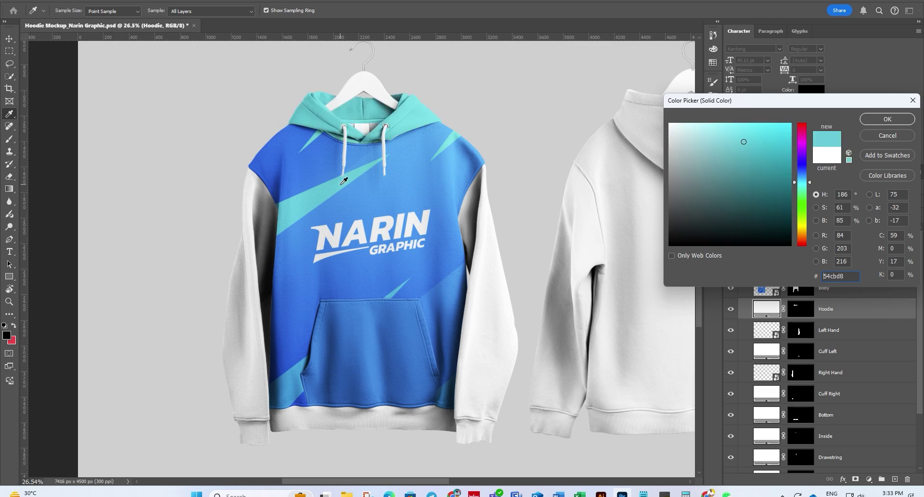
drag(767, 134, 782, 127)
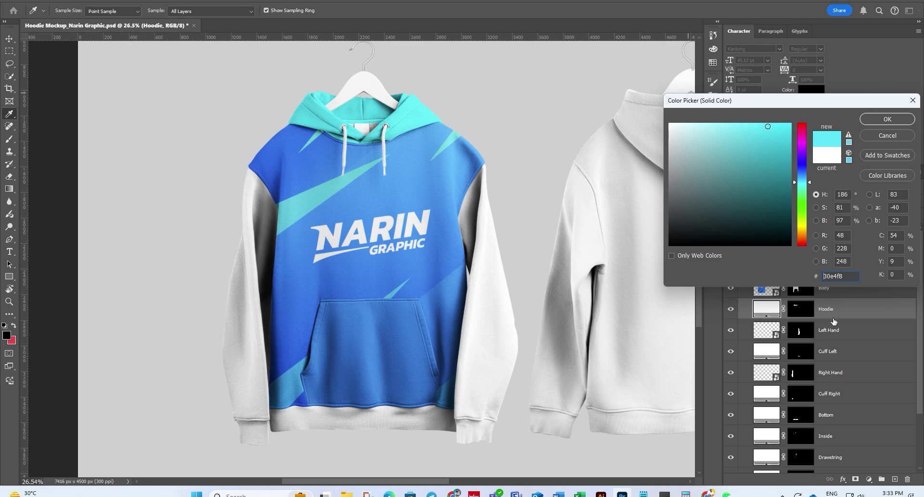
right_click(831, 276)
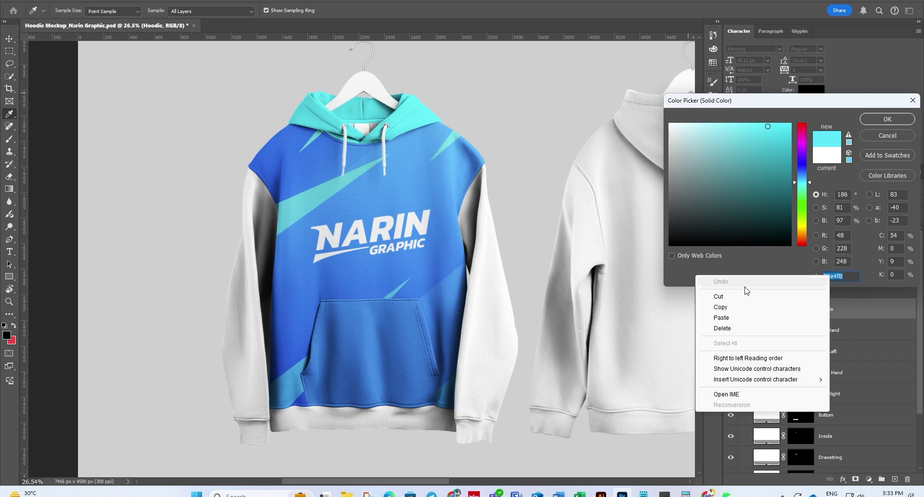
click(747, 307)
click(871, 120)
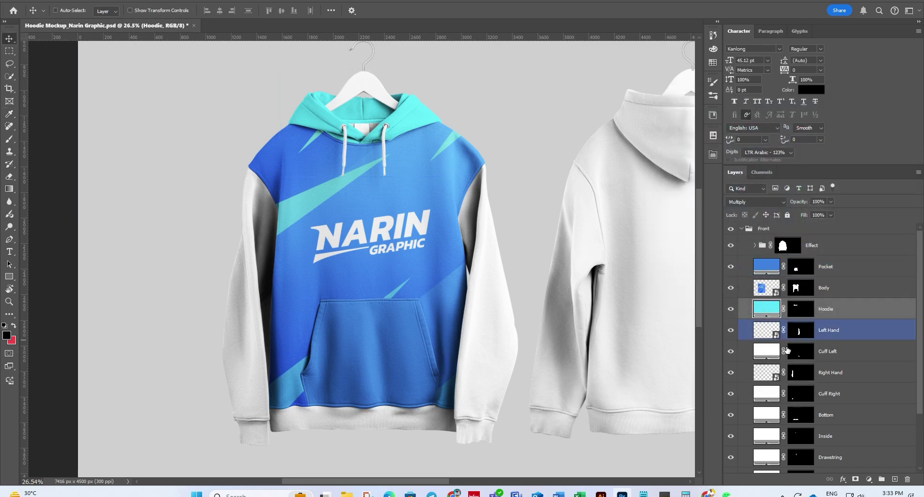
Step: Open the Left Hand smart object and show its Rectangle 1, Mockup text and Group 1 layers
click(823, 332)
click(761, 355)
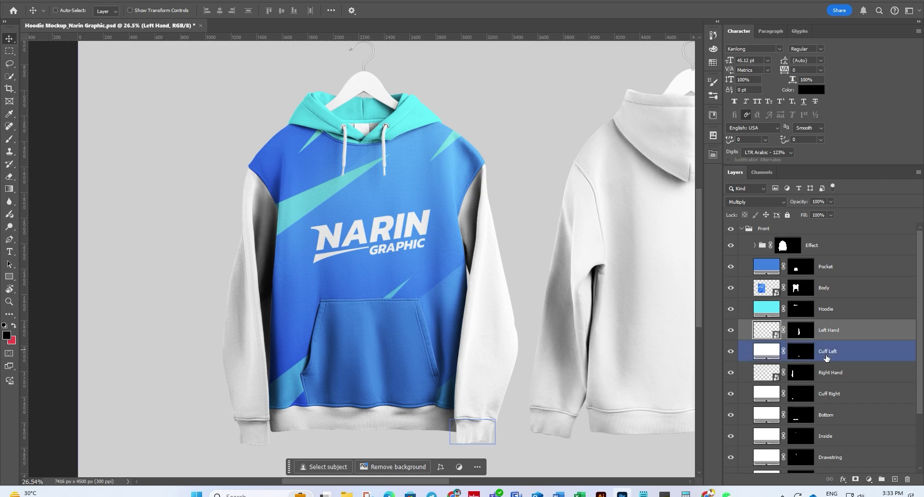
click(766, 328)
double_click(763, 329)
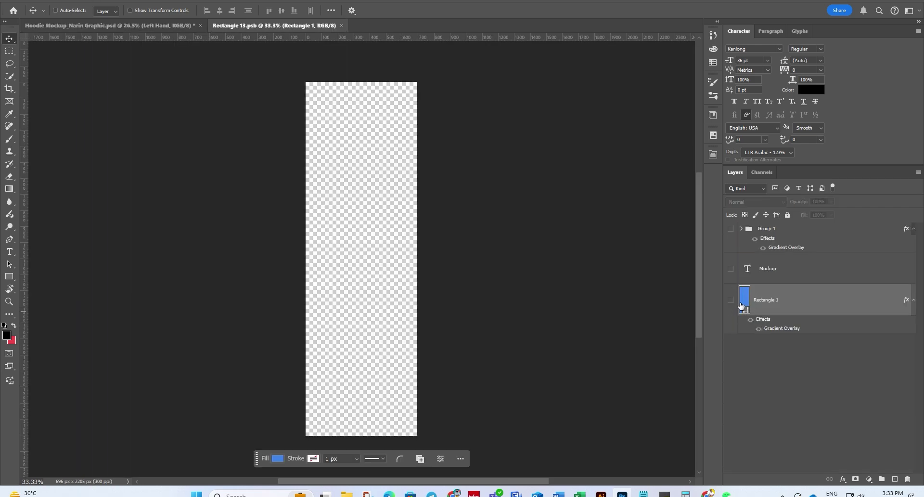
click(731, 300)
click(746, 269)
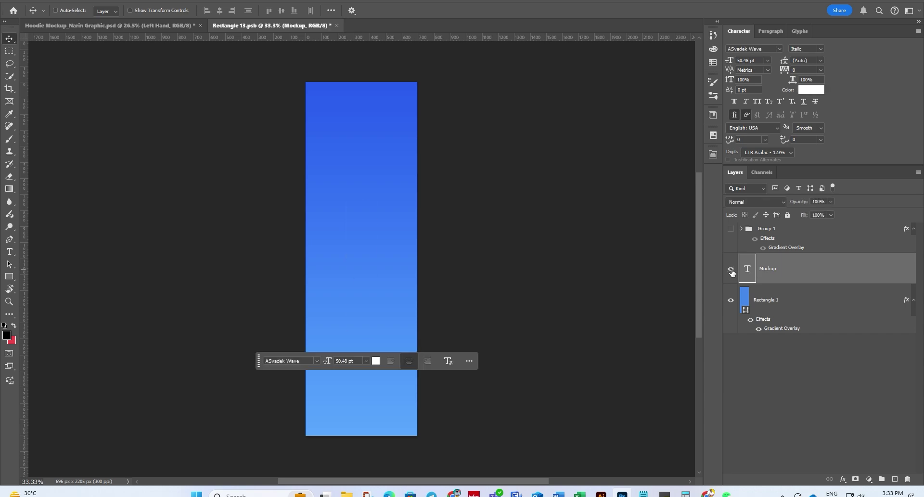
click(732, 270)
click(732, 228)
click(766, 228)
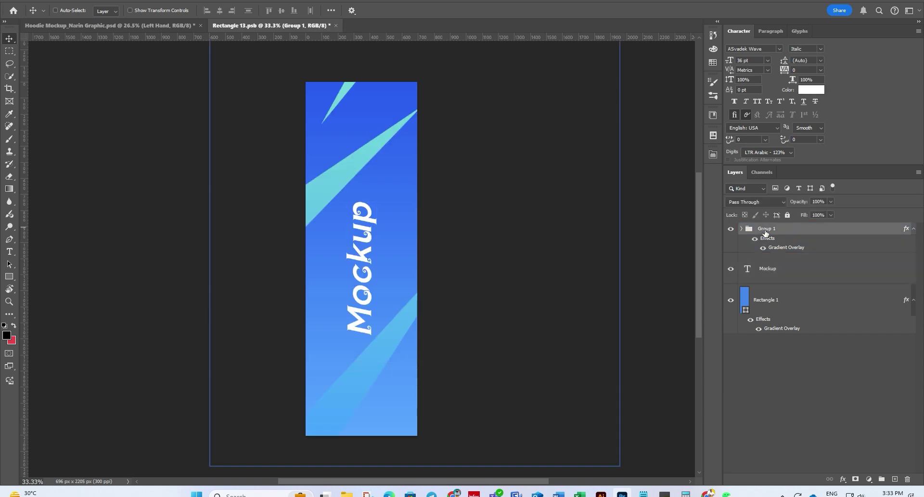
Step: Save the left sleeve design Rectangle 13.psb and close it
click(28, 1)
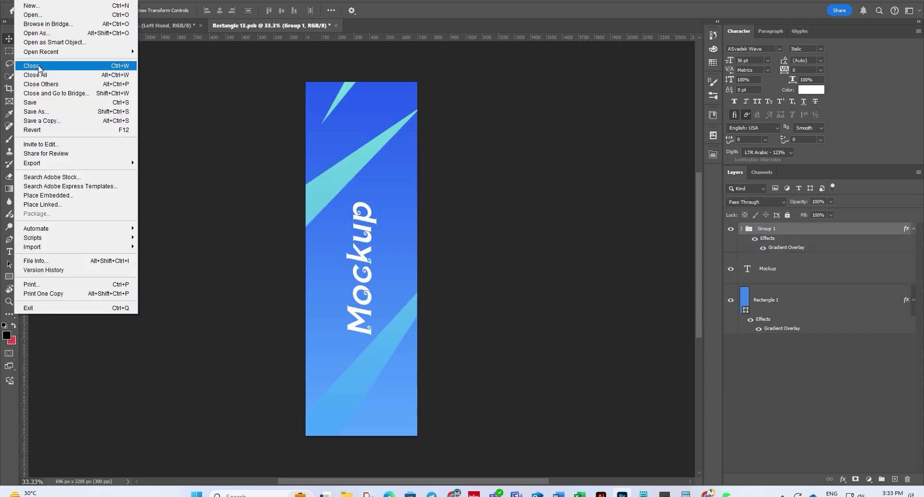
click(43, 104)
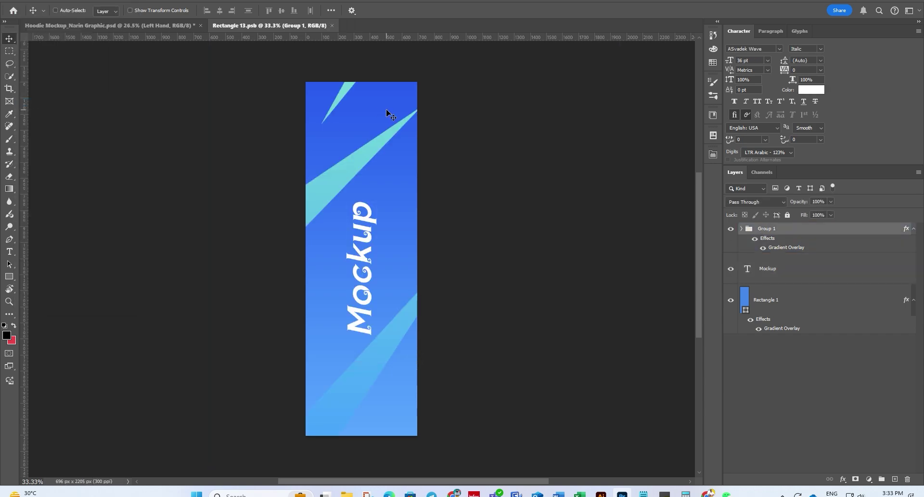
click(333, 25)
Step: Set the Cuff Left layer's solid fill colour to cyan #30e4f8
scroll(445, 193, down, 3)
scroll(461, 251, up, 4)
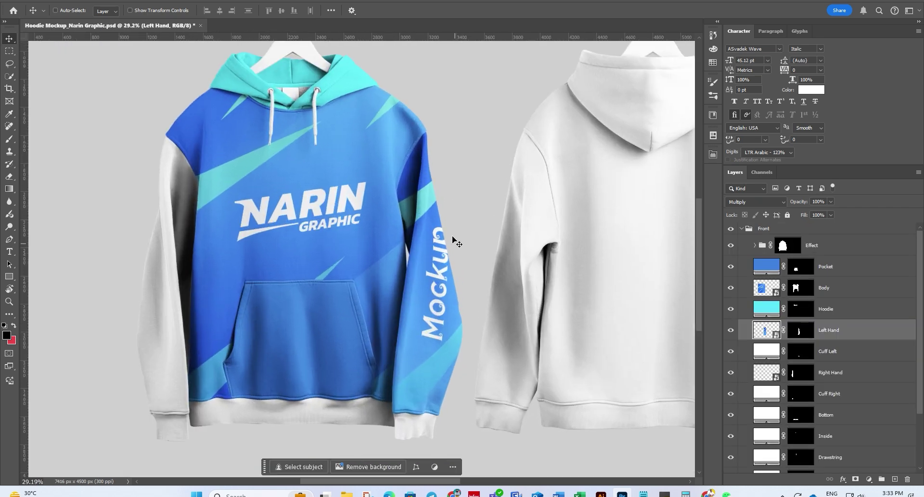
scroll(457, 243, down, 3)
scroll(440, 339, up, 6)
scroll(455, 333, down, 3)
scroll(455, 335, up, 2)
click(766, 351)
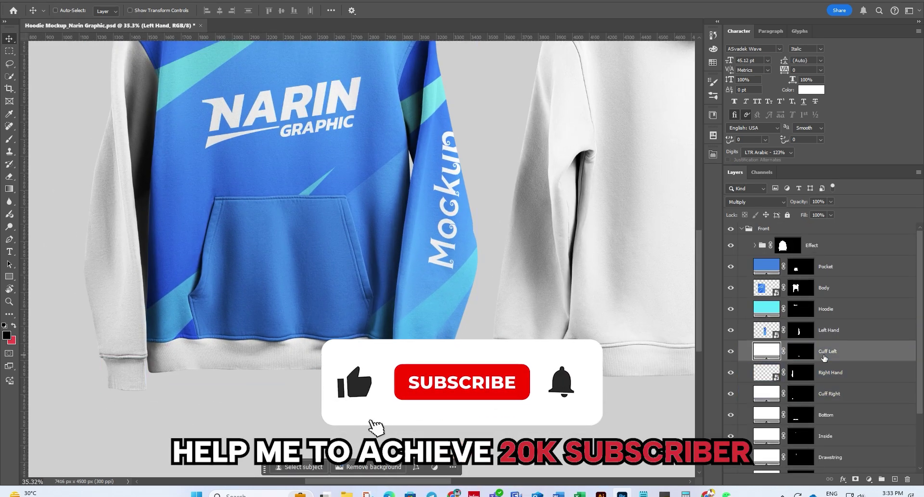
double_click(769, 353)
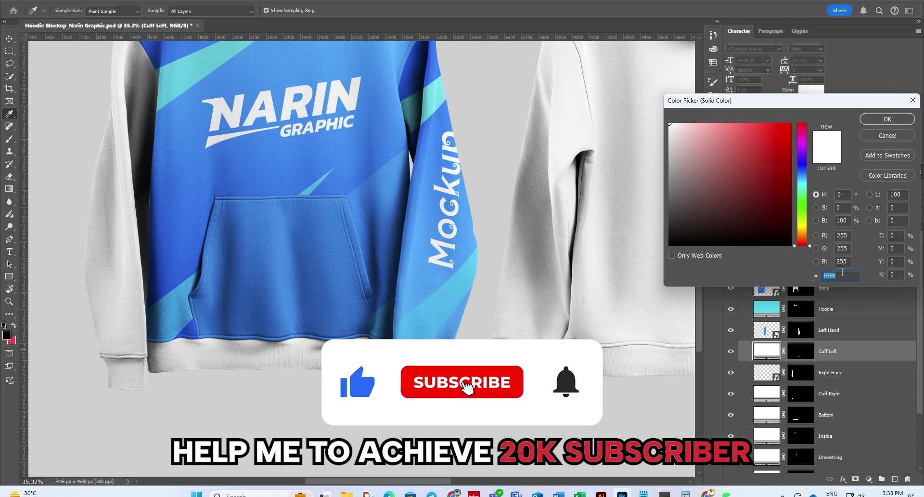
text(30e4f8)
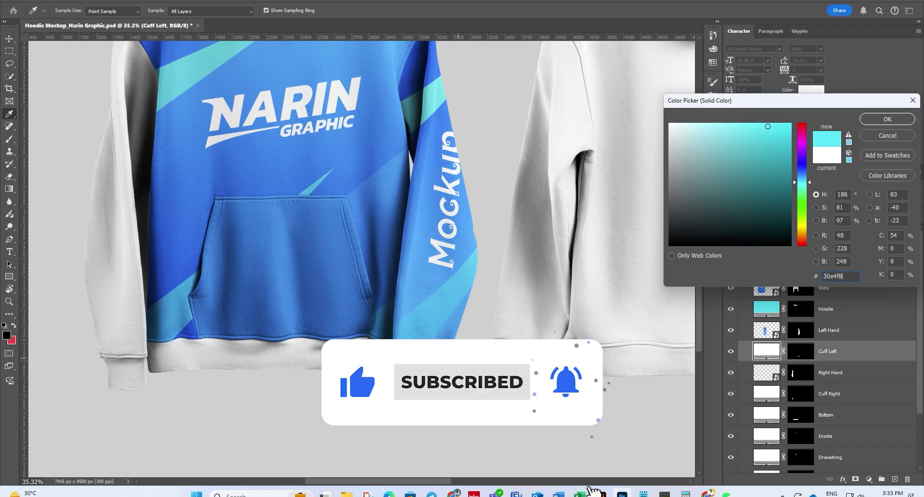
click(887, 119)
key(v)
Step: Open the Right Hand smart object and show its Rectangle 1, Mockup text and Group 1 layers
scroll(462, 233, down, 3)
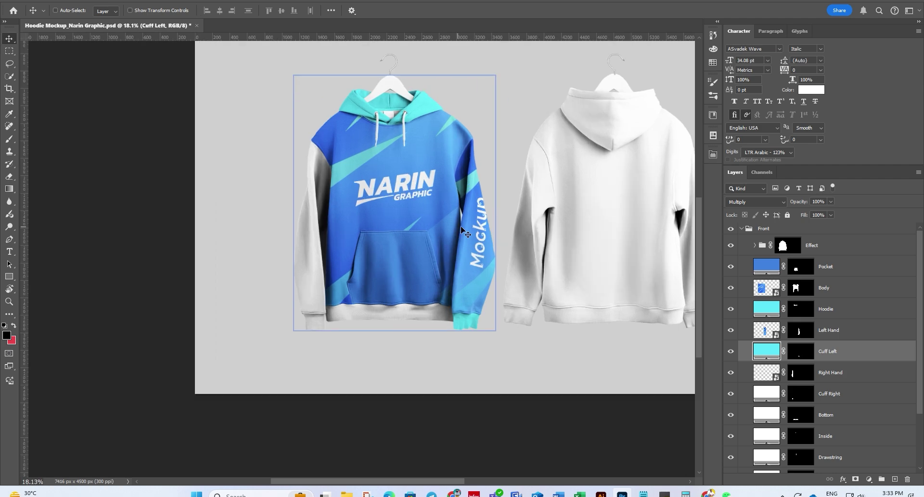
click(837, 380)
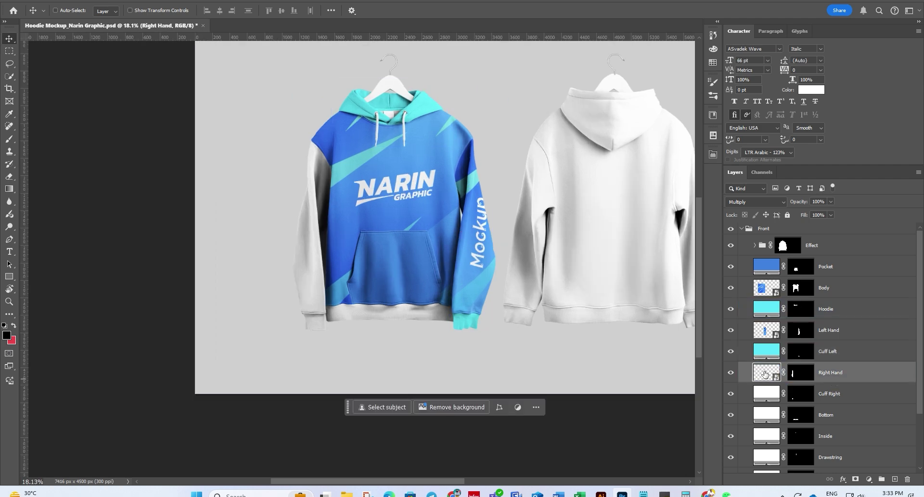
double_click(765, 374)
click(731, 300)
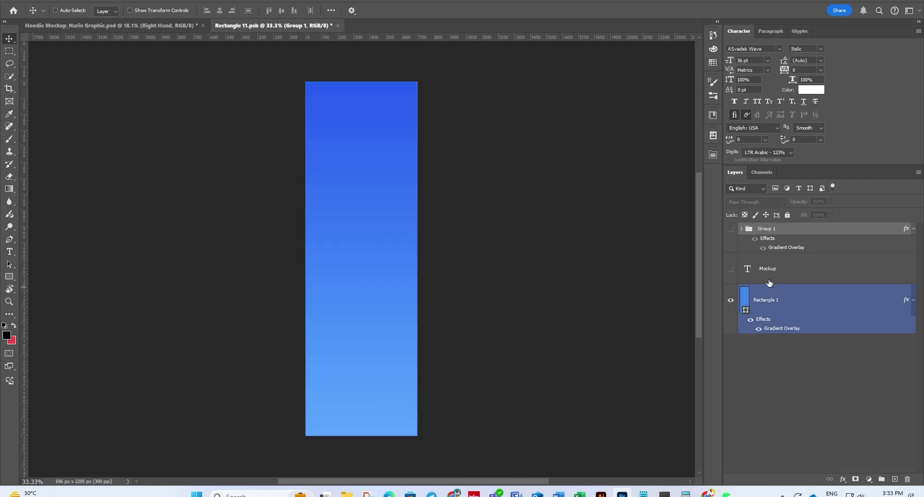
click(760, 270)
click(732, 269)
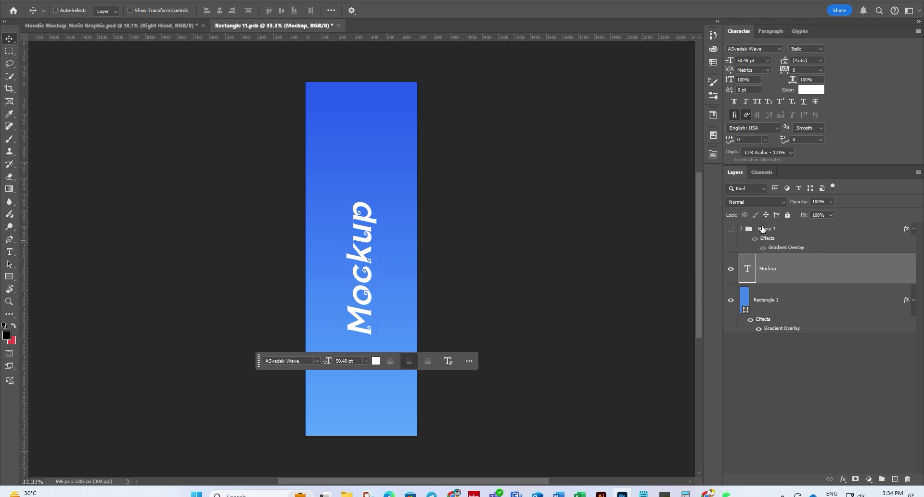
click(762, 228)
click(731, 229)
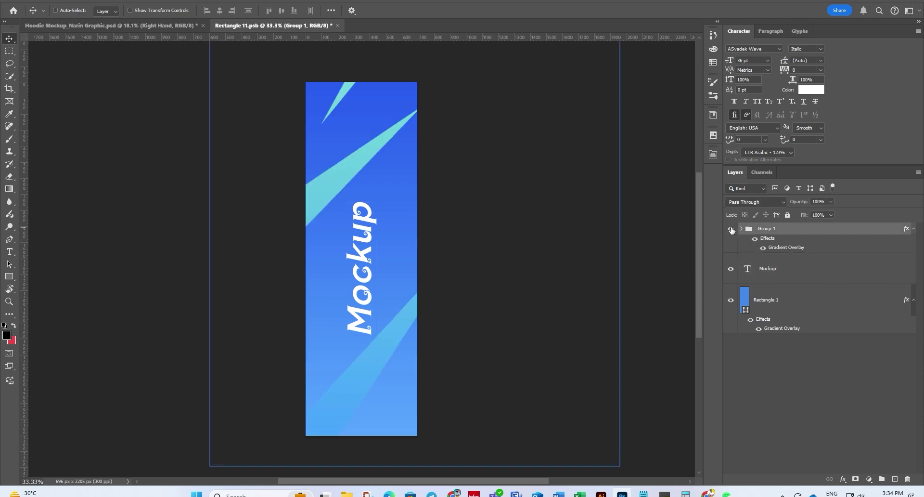
Step: Save the right sleeve design Rectangle 11.psb and close it
click(6, 3)
click(36, 103)
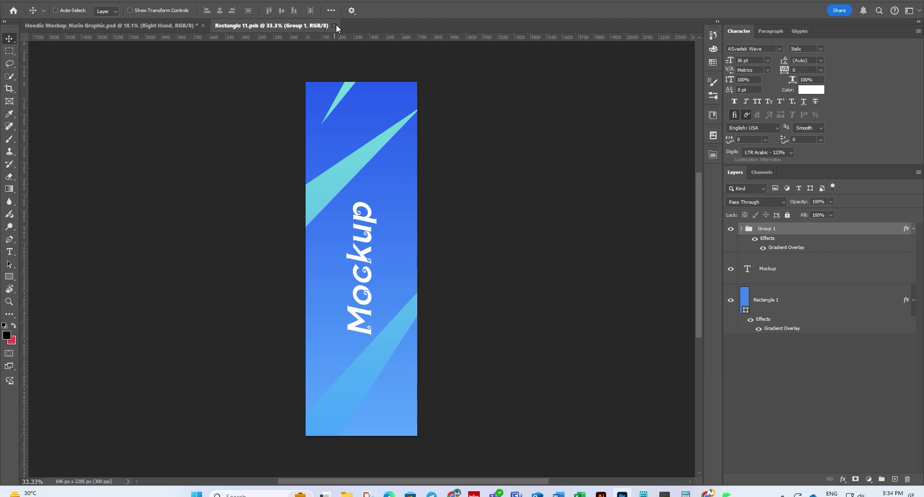
click(336, 25)
Step: Set the Cuff Right layer's solid fill colour to cyan #30e4f8 by pasting the copied hex code
scroll(464, 201, down, 2)
scroll(264, 315, up, 3)
scroll(264, 315, up, 1)
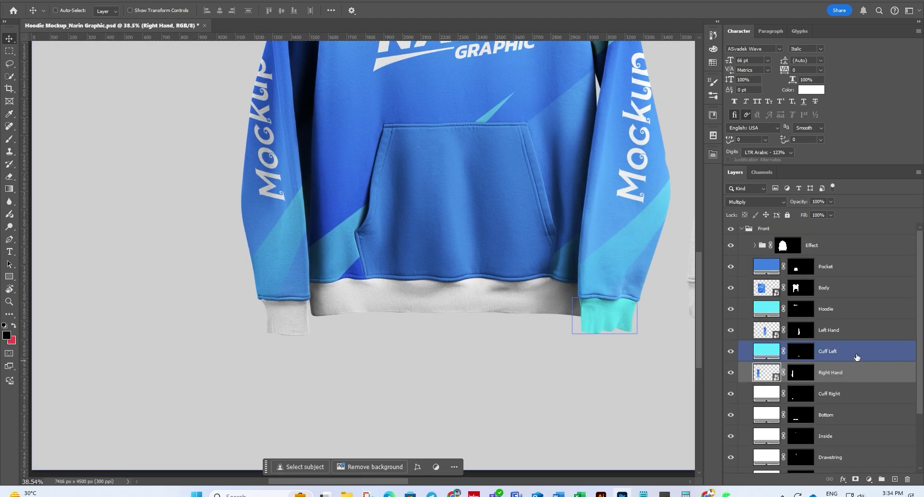
click(774, 395)
double_click(765, 396)
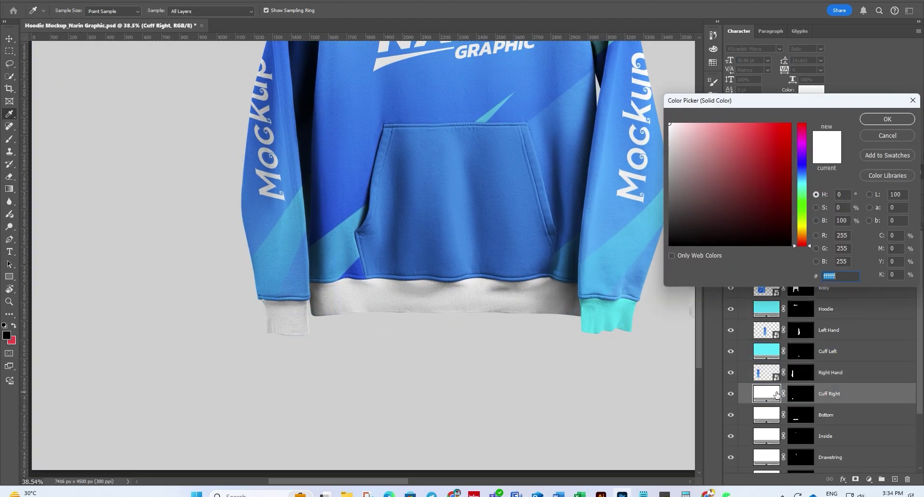
key(ctrl+v)
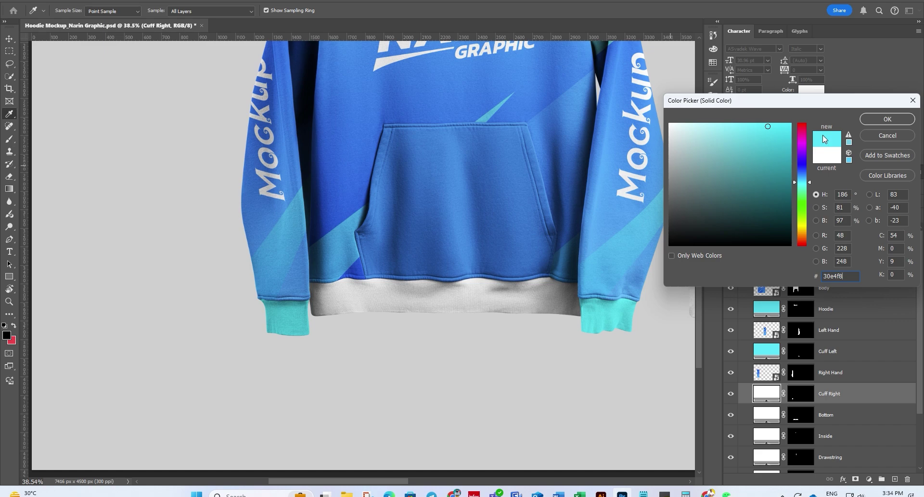
click(887, 119)
scroll(482, 281, down, 5)
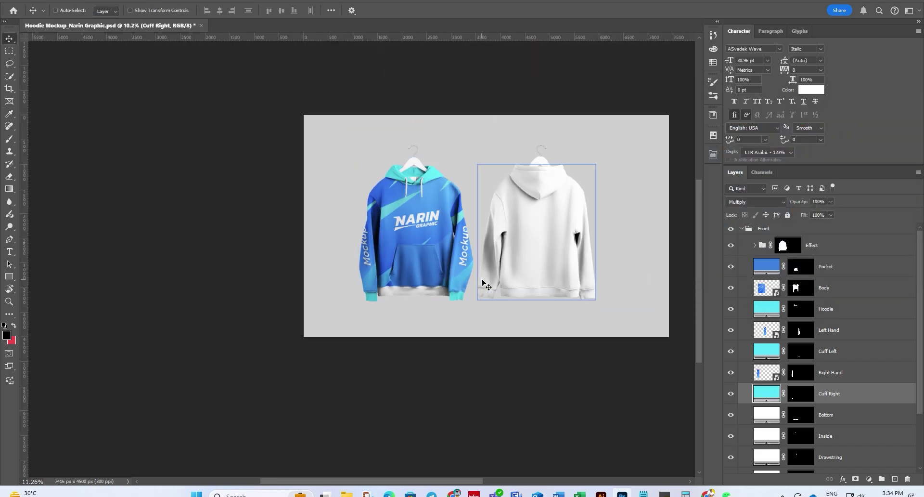
Step: Set the front Bottom layer's solid fill colour to cyan #30e4f8 by pasting the copied hex code
scroll(390, 264, up, 3)
click(770, 413)
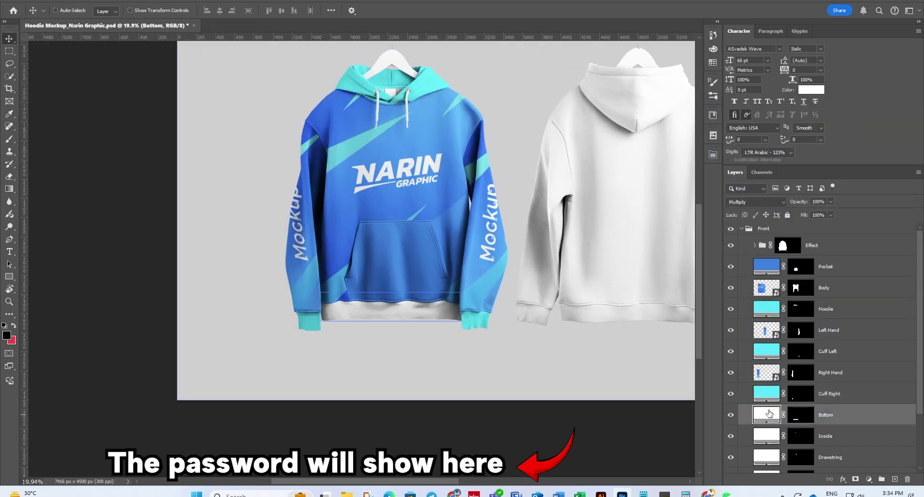
scroll(460, 330, up, 2)
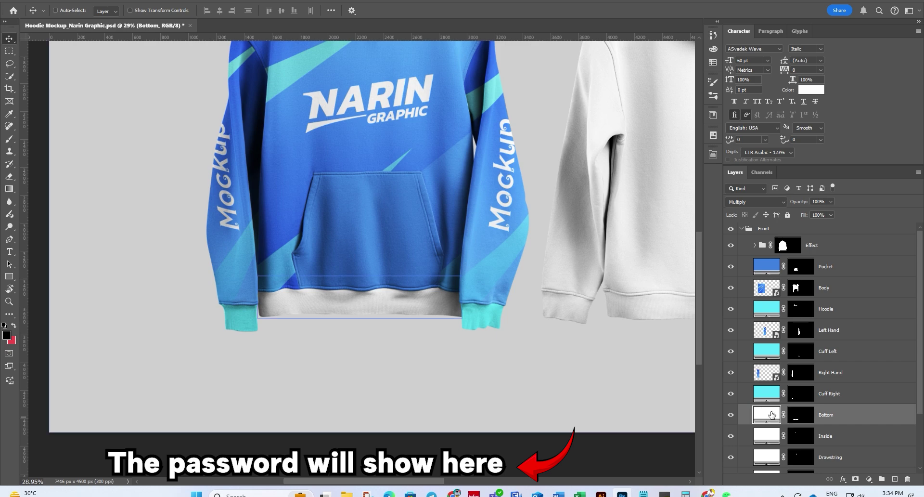
double_click(767, 415)
key(ctrl+v)
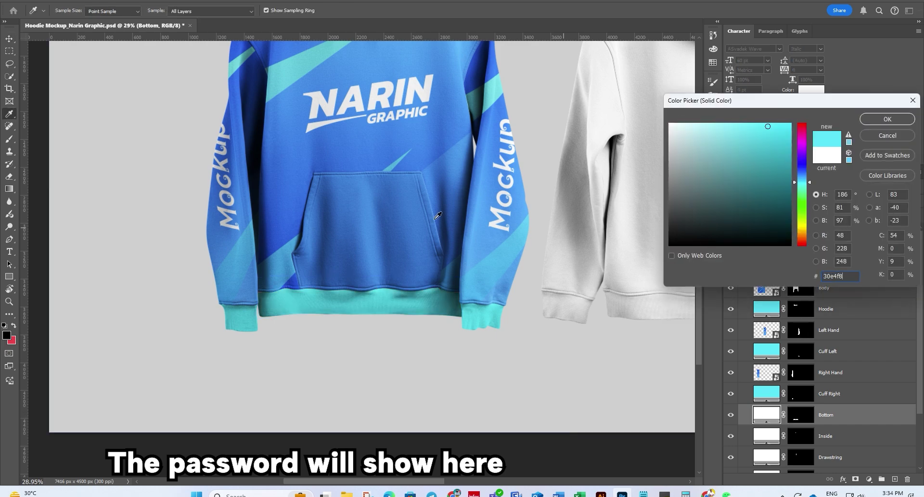
click(884, 121)
scroll(453, 241, down, 3)
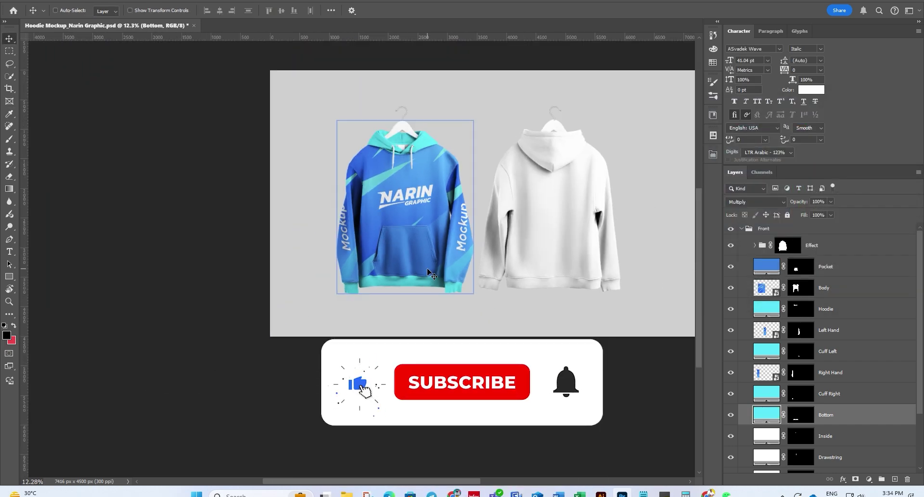
Step: Set the front Inside layer's solid fill to blue #2b7ec1, starting from a colour sampled from the hoodie
click(819, 402)
click(824, 436)
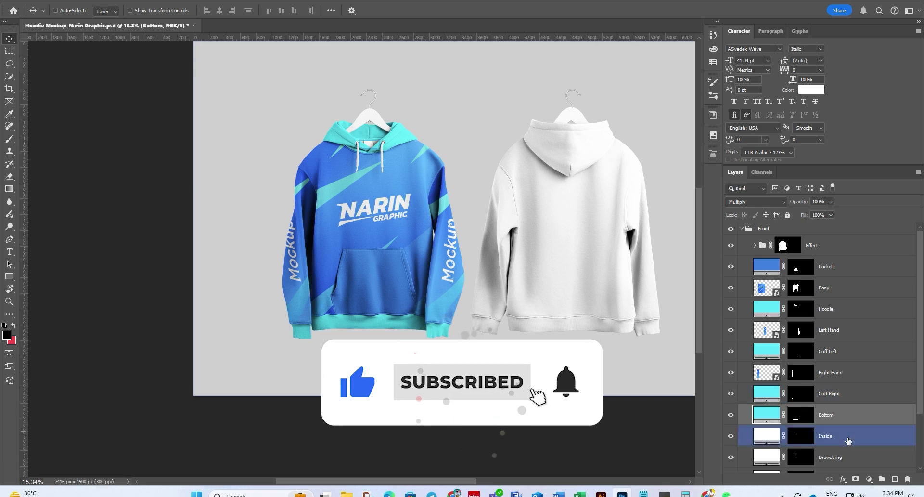
scroll(824, 424, down, 1)
double_click(766, 424)
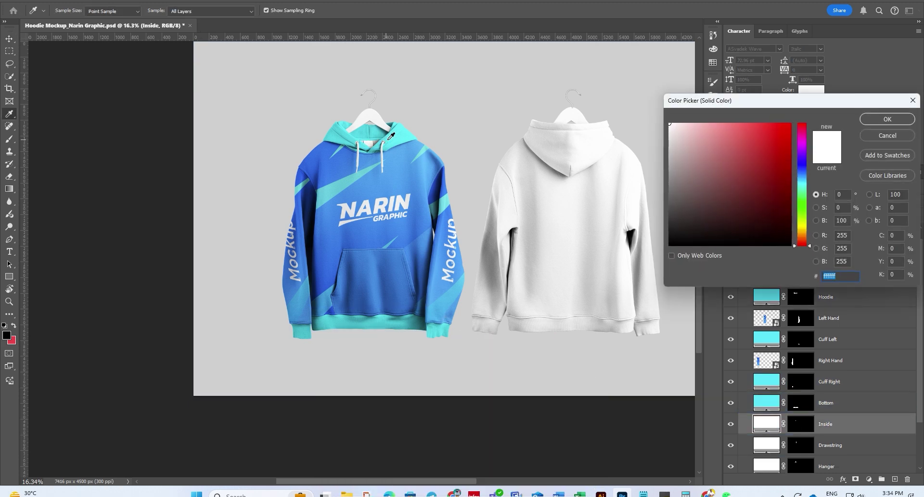
click(371, 144)
click(418, 168)
mouse_move(749, 163)
mouse_down()
mouse_move(755, 124)
mouse_move(767, 129)
mouse_move(764, 153)
mouse_up()
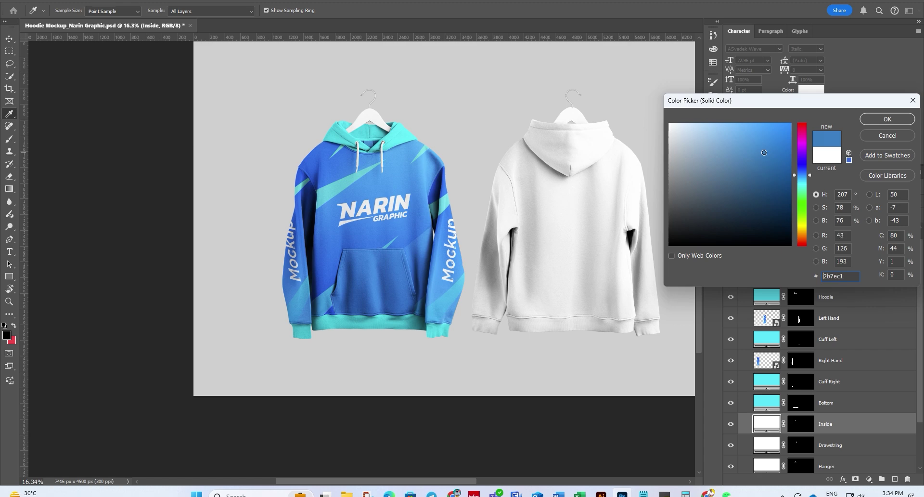
click(894, 124)
scroll(342, 170, up, 2)
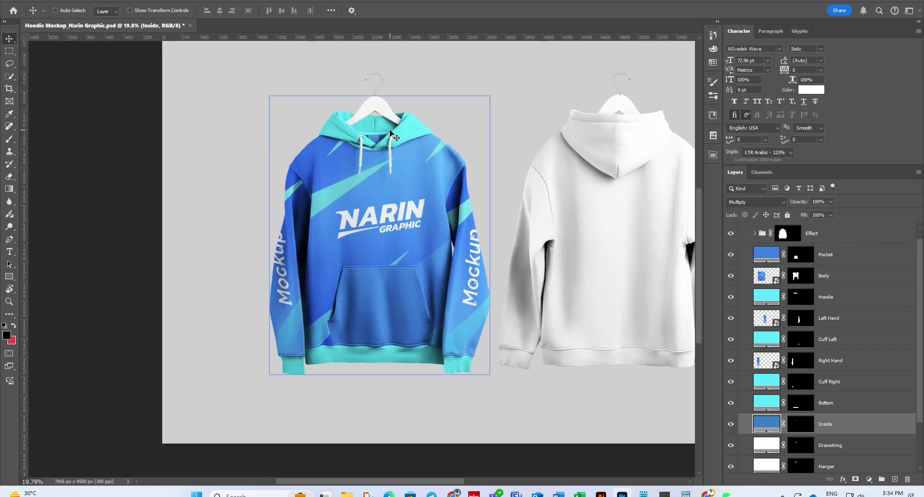
Step: Set the front Drawstring layer's solid fill to muted blue #477696, starting from a colour sampled from the hoodie body
scroll(841, 426, down, 1)
click(840, 427)
scroll(367, 139, up, 8)
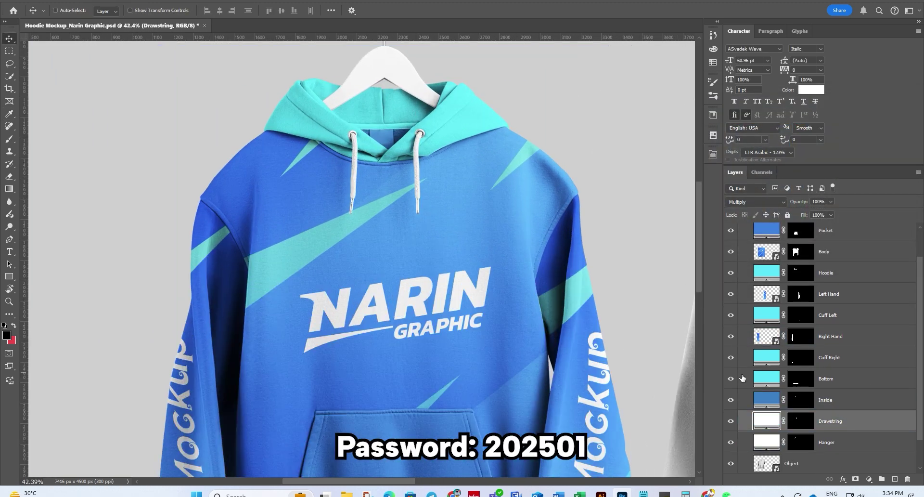
double_click(769, 411)
click(467, 177)
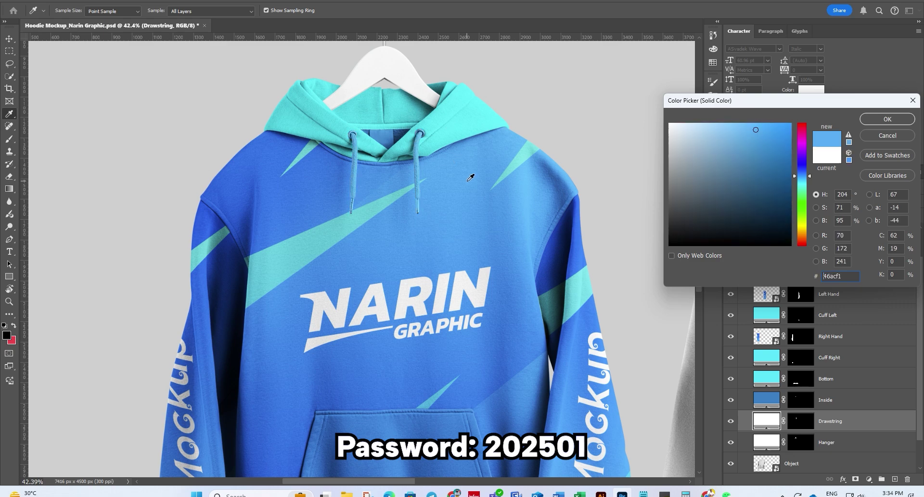
drag(759, 141, 759, 164)
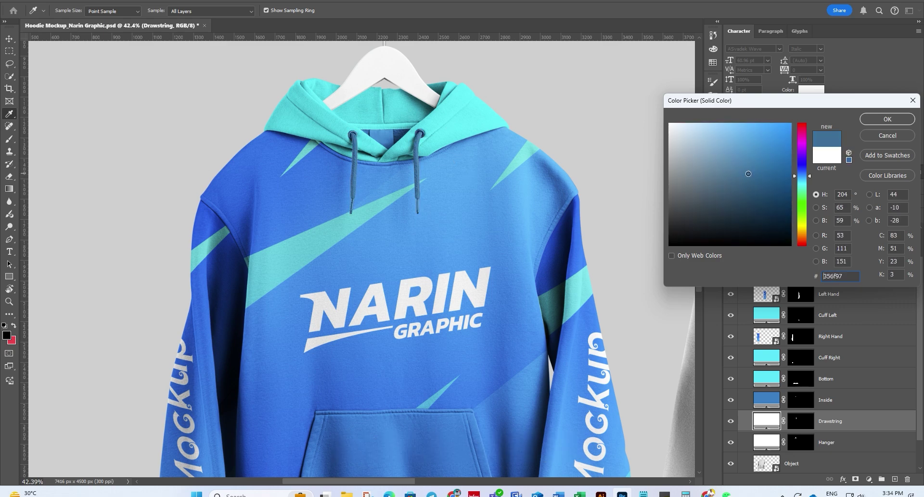
drag(748, 173, 734, 173)
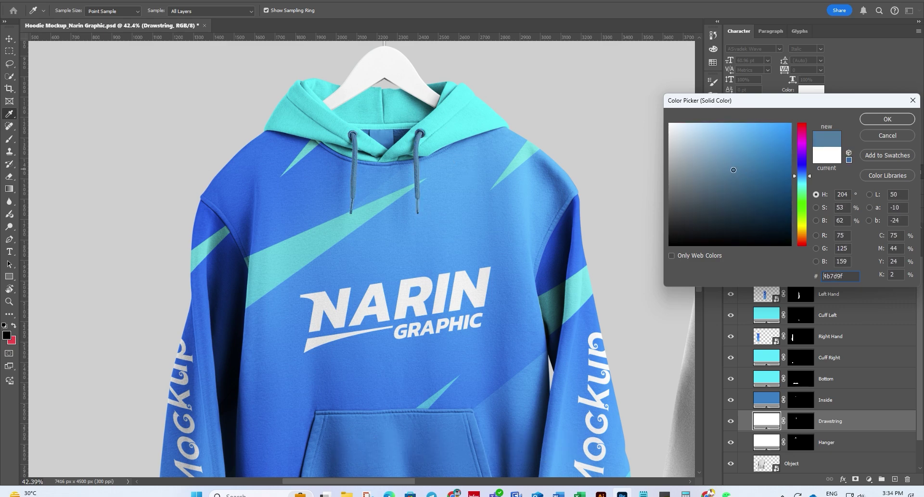
click(884, 119)
Step: Set the front Hanger layer's solid fill colour to dark grey #626262
scroll(387, 107, down, 9)
scroll(389, 125, up, 3)
scroll(419, 231, down, 3)
scroll(409, 99, up, 3)
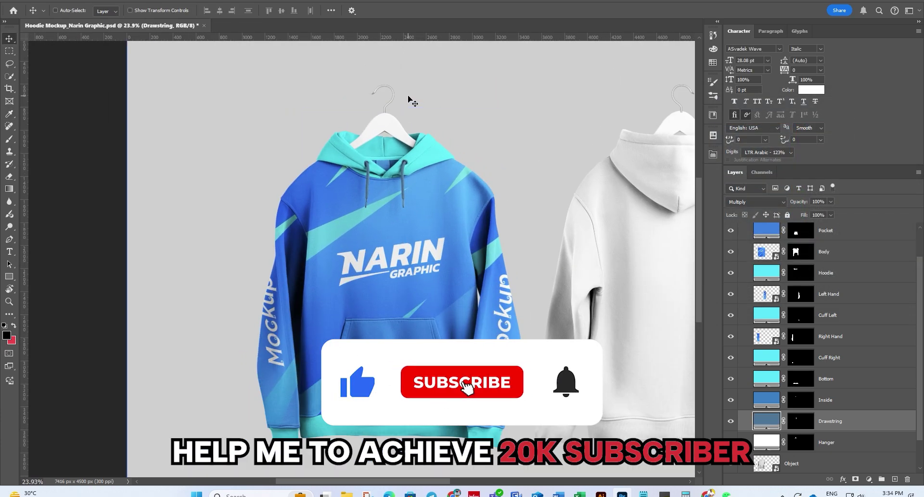
scroll(410, 100, down, 1)
click(765, 439)
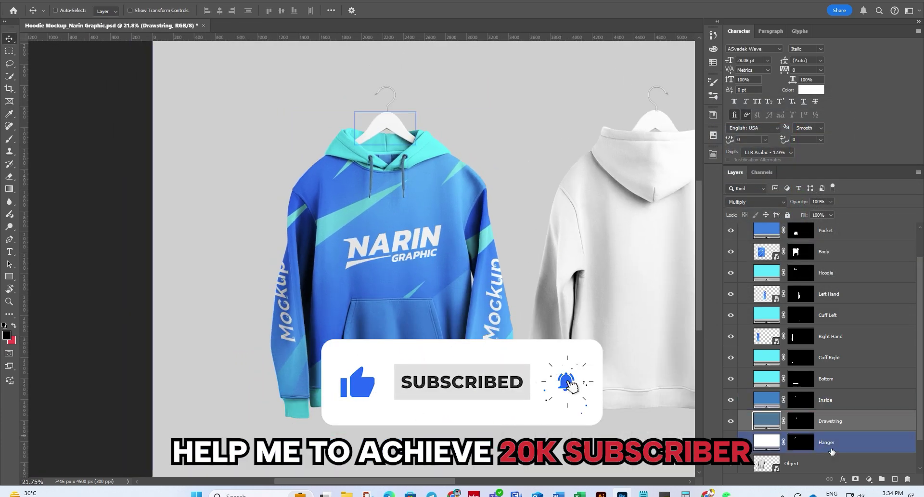
double_click(766, 439)
click(479, 201)
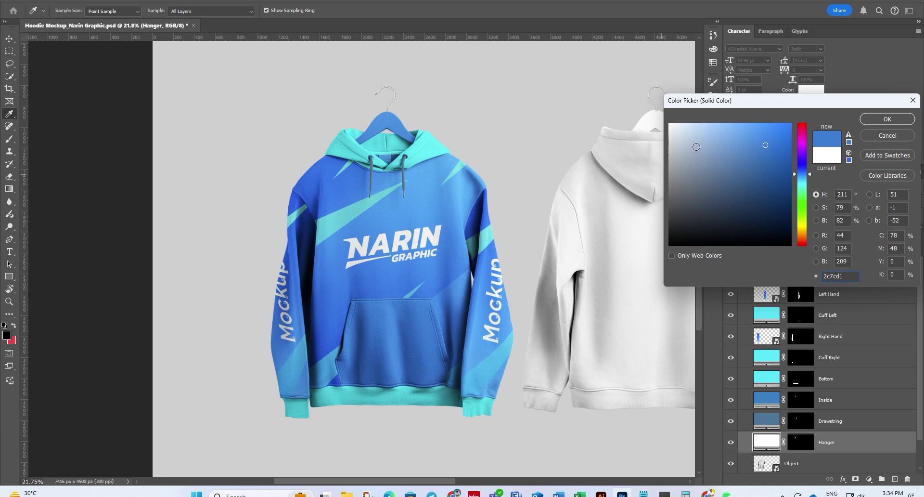
drag(696, 146, 658, 192)
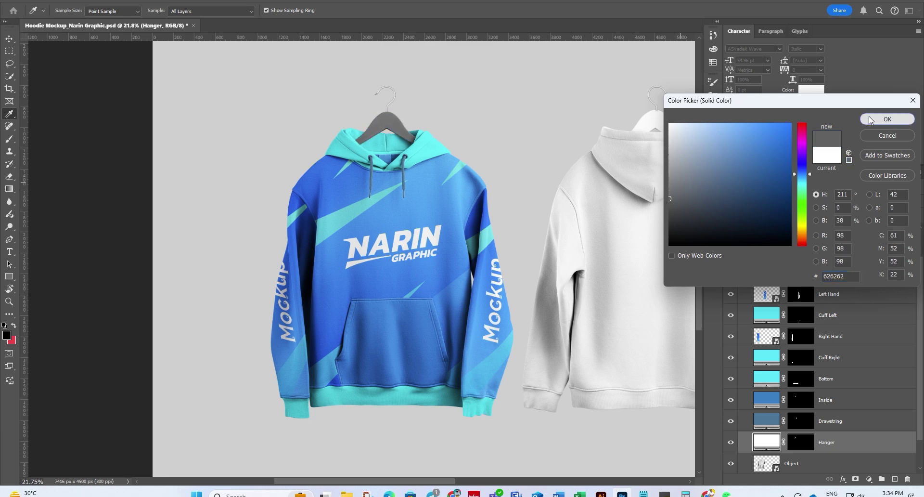
click(887, 119)
Step: Collapse the Front layer group and expand the Back group to list its layers
scroll(359, 214, down, 3)
key(ctrl+0)
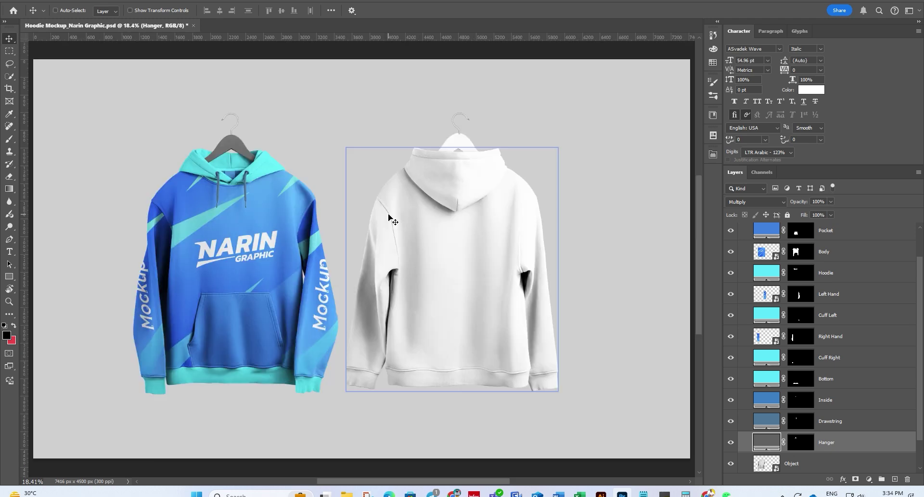
scroll(817, 363, up, 3)
click(818, 245)
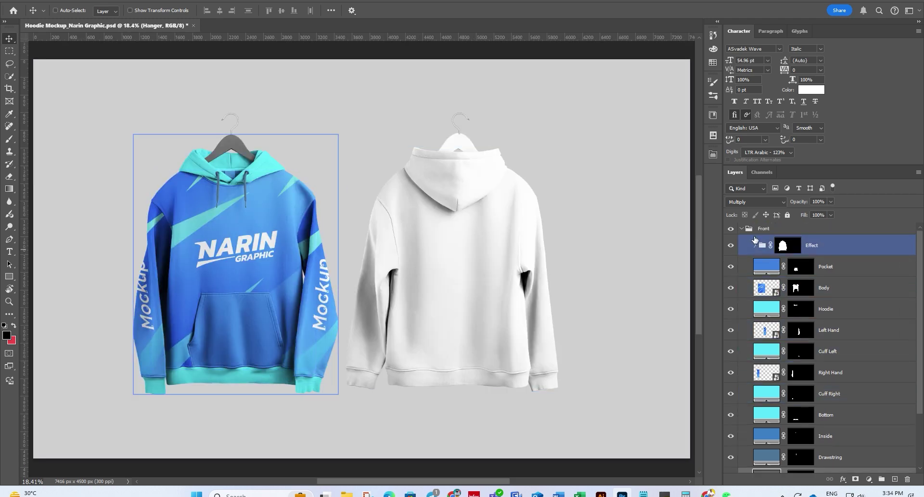
click(790, 228)
click(742, 228)
click(742, 229)
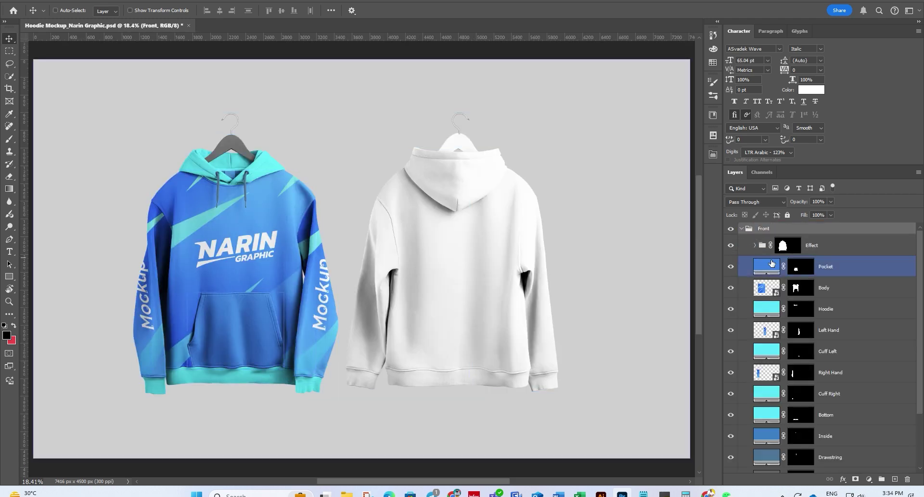
click(852, 244)
click(790, 229)
click(742, 229)
click(802, 243)
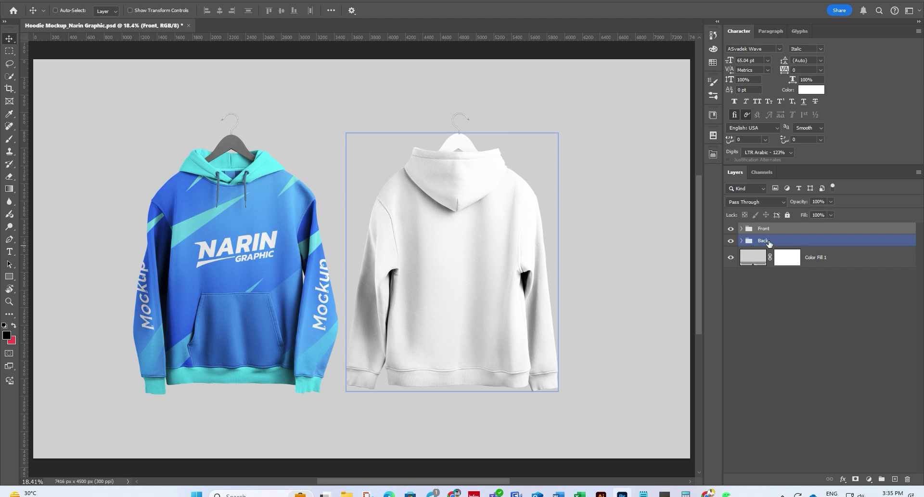
click(741, 241)
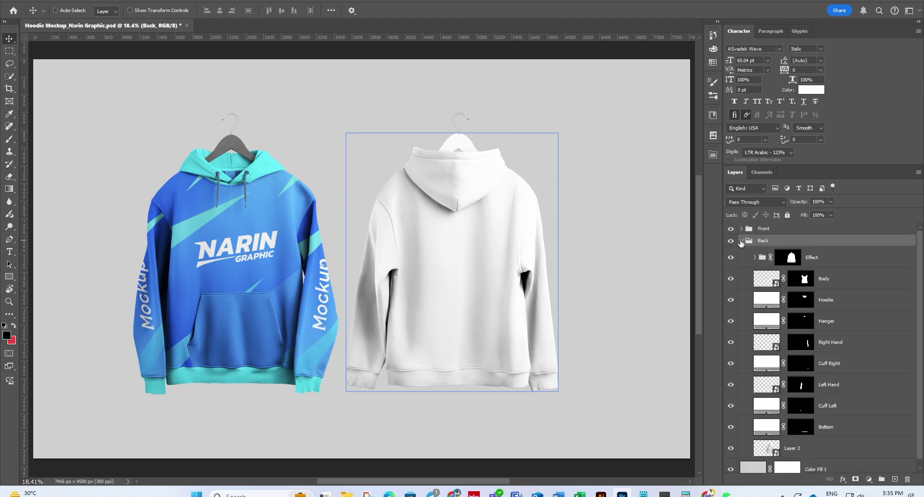
Step: Open the Back group's Body smart object and show its Rectangle 1, Rectangle 1 copy 2 and Group 1 layers
click(777, 275)
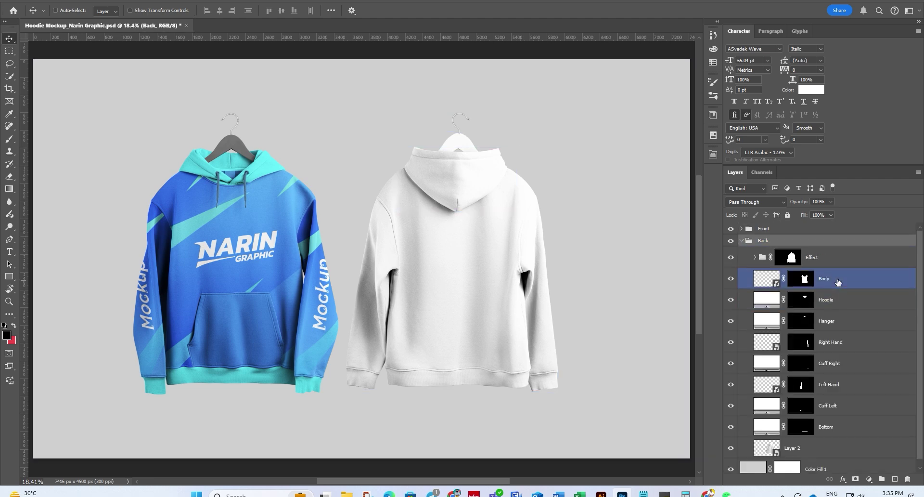
double_click(763, 279)
click(731, 300)
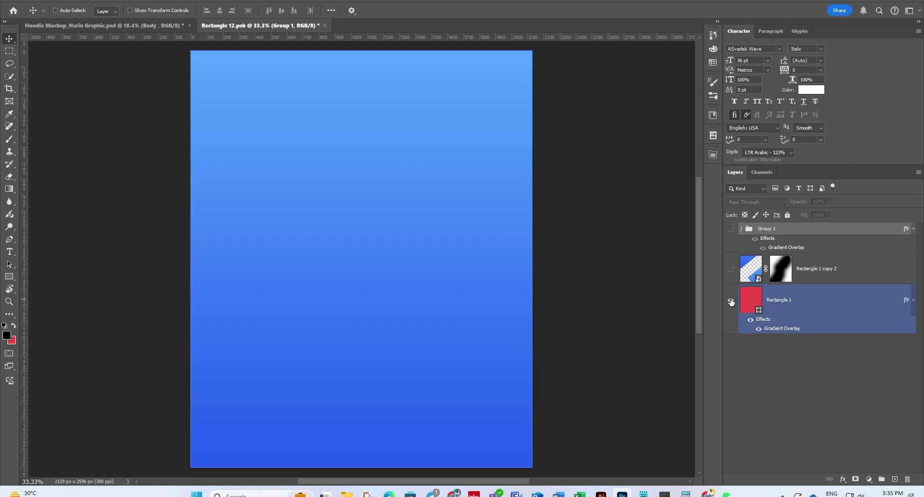
click(731, 268)
click(731, 228)
click(769, 229)
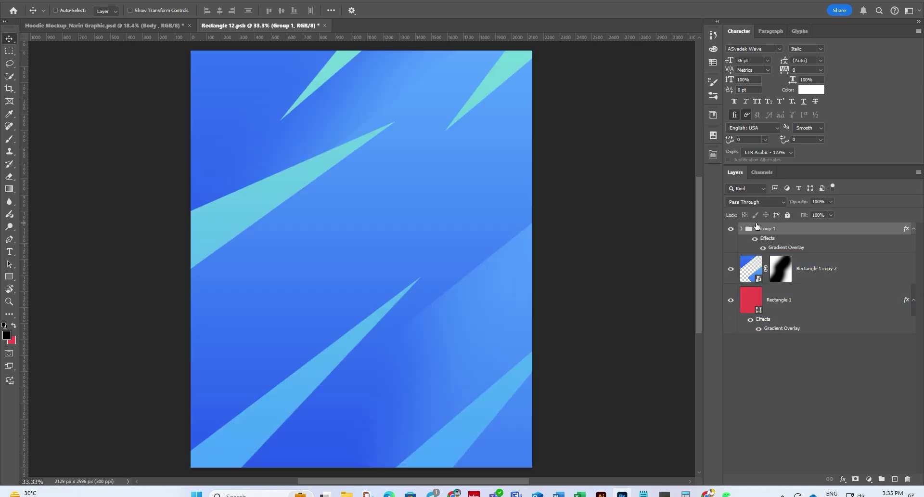
Step: Save the back body design Rectangle 12.psb and close it
click(21, 1)
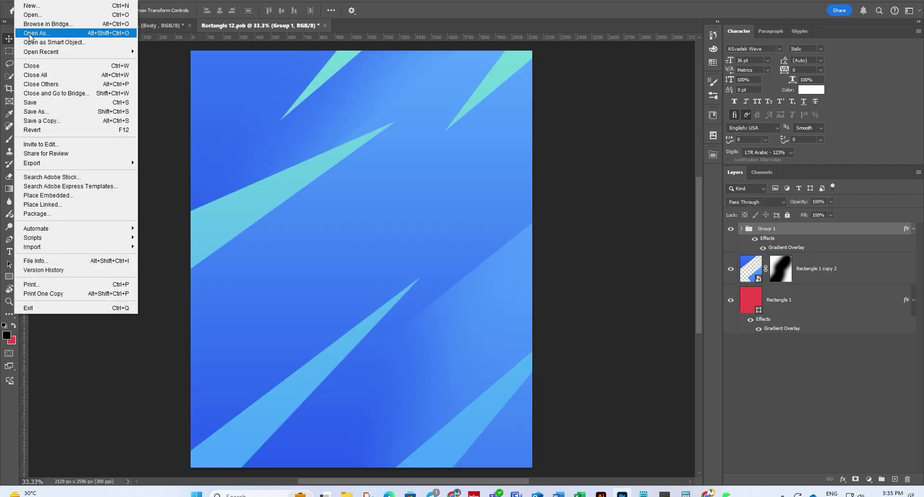
click(30, 102)
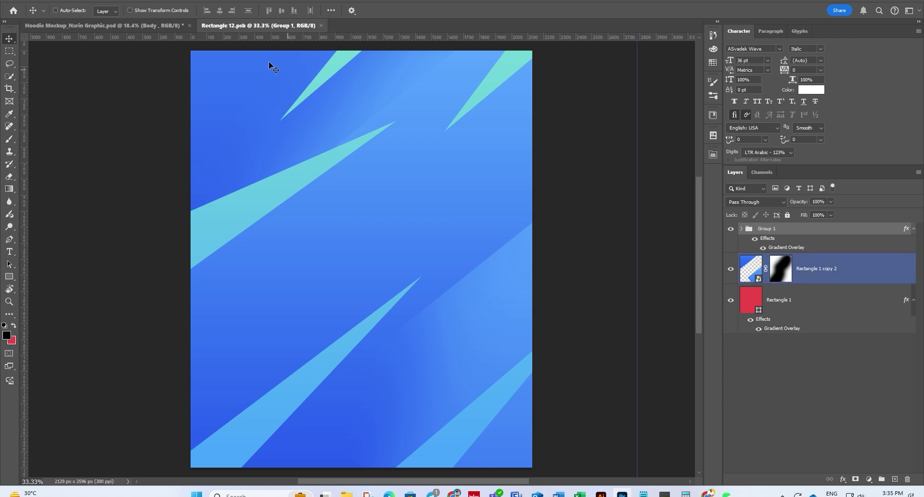
click(322, 26)
Step: Set the Back group's Hoodie layer solid fill to cyan #30e4f8 by pasting the copied hex code
scroll(520, 223, down, 2)
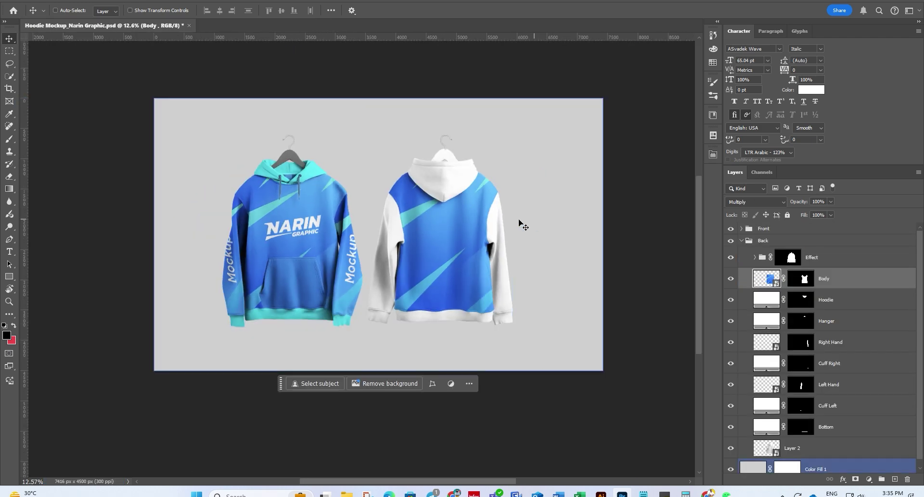
scroll(485, 248, up, 3)
scroll(861, 371, down, 1)
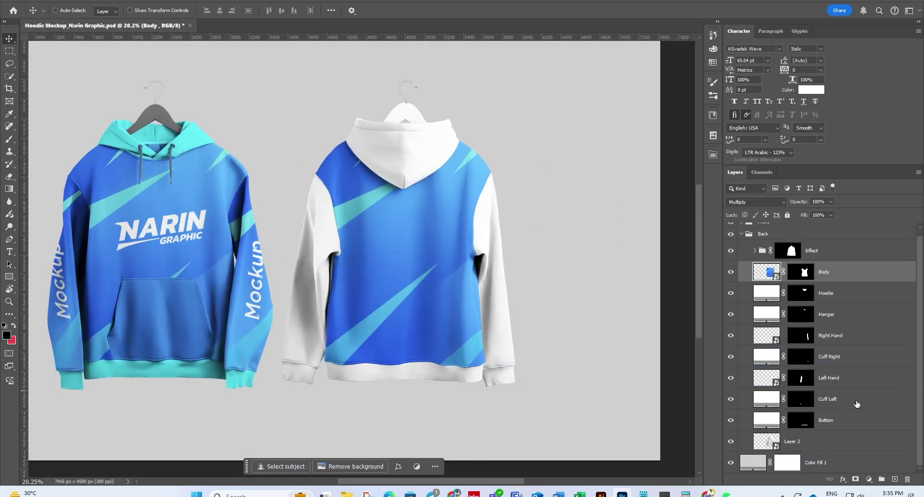
double_click(767, 293)
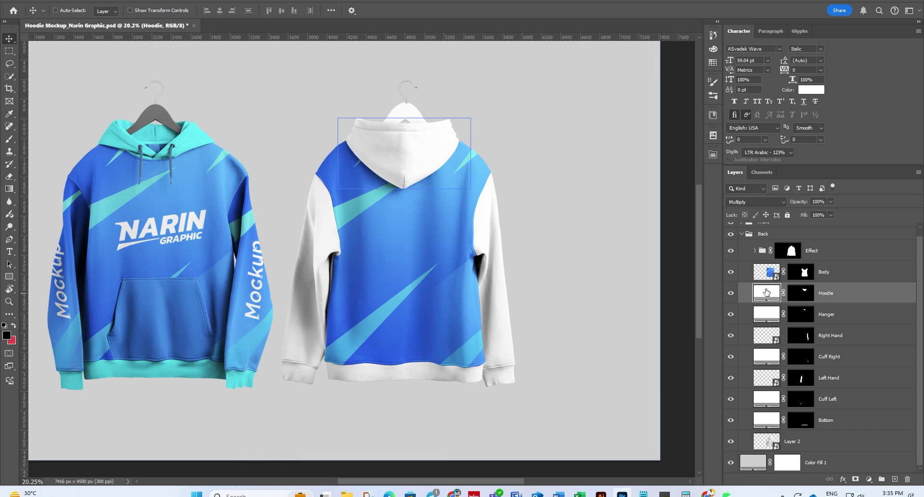
text(30e4f8)
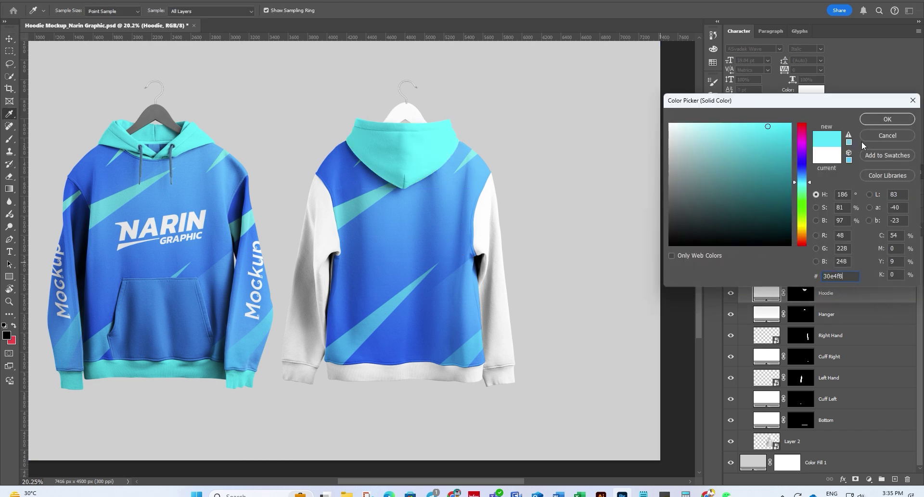
click(892, 122)
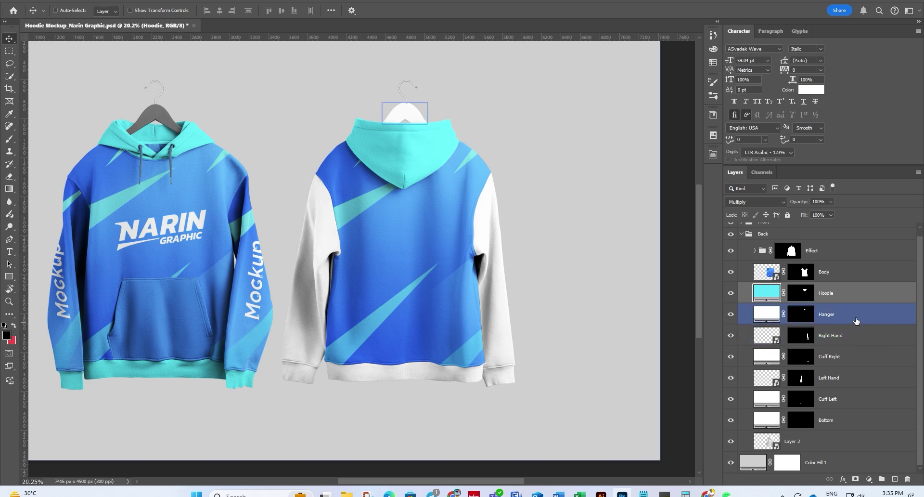
Step: Set the back Hanger layer's solid fill to grey #6c6c6c, starting from a colour sampled from the front hanger
click(791, 312)
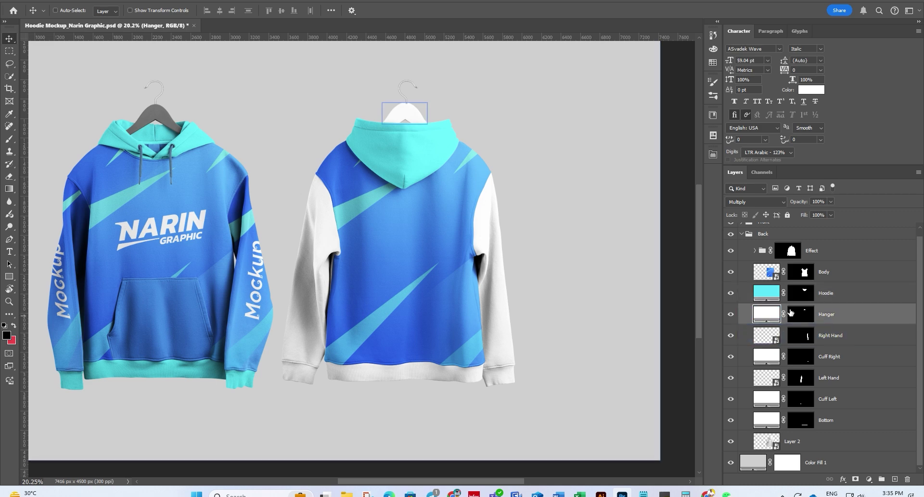
double_click(766, 312)
click(164, 107)
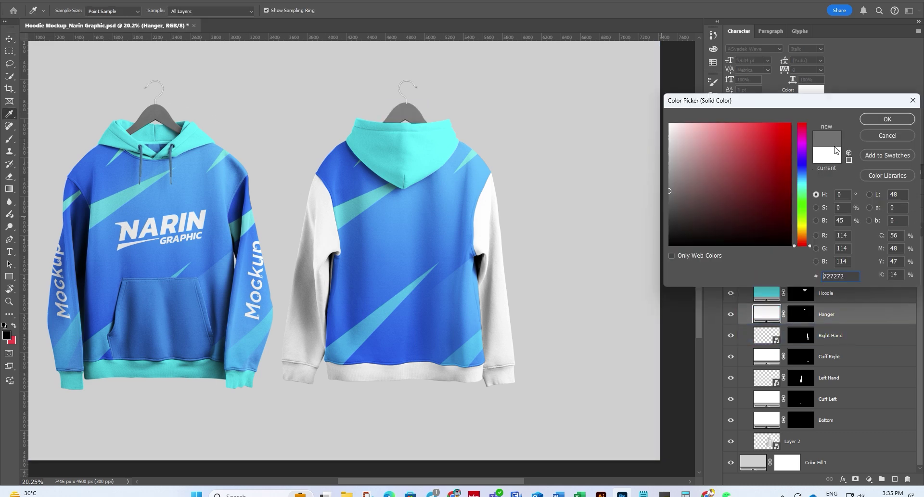
click(668, 200)
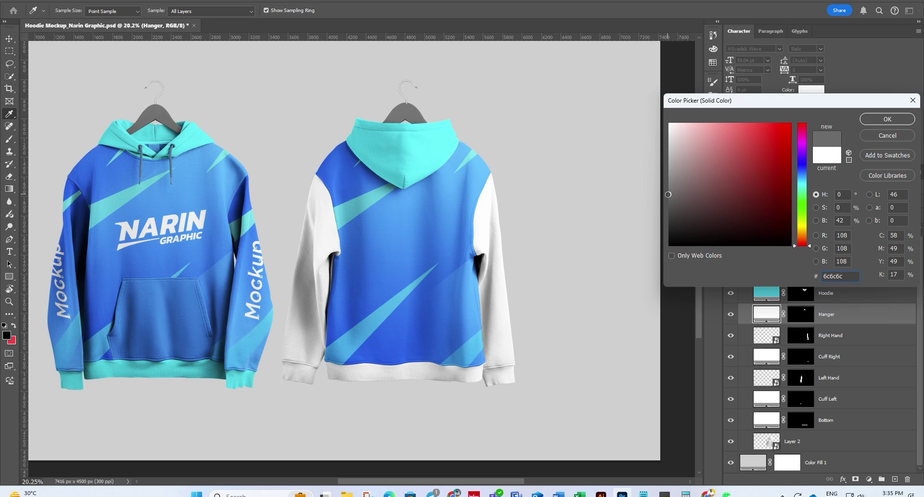
click(887, 119)
Step: Open the Back group's Right Hand smart object and show its Rectangle 1, Mockup and Group 1 layers
click(831, 335)
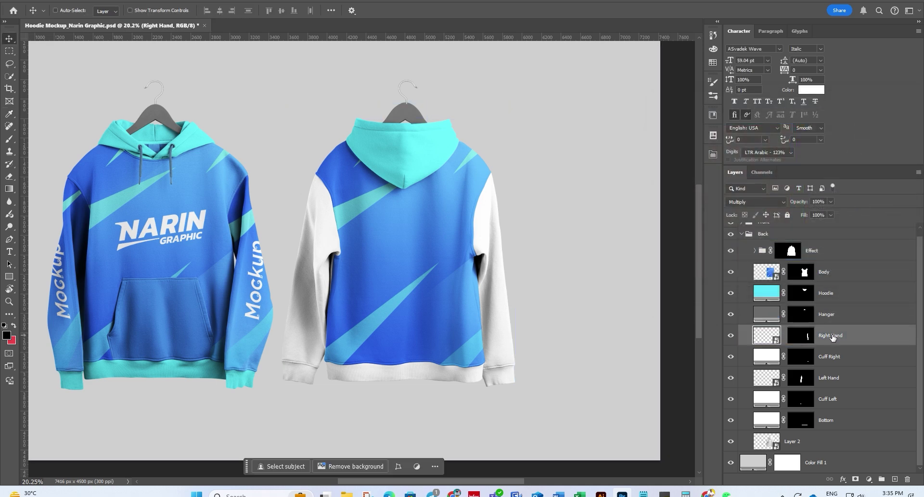
double_click(765, 335)
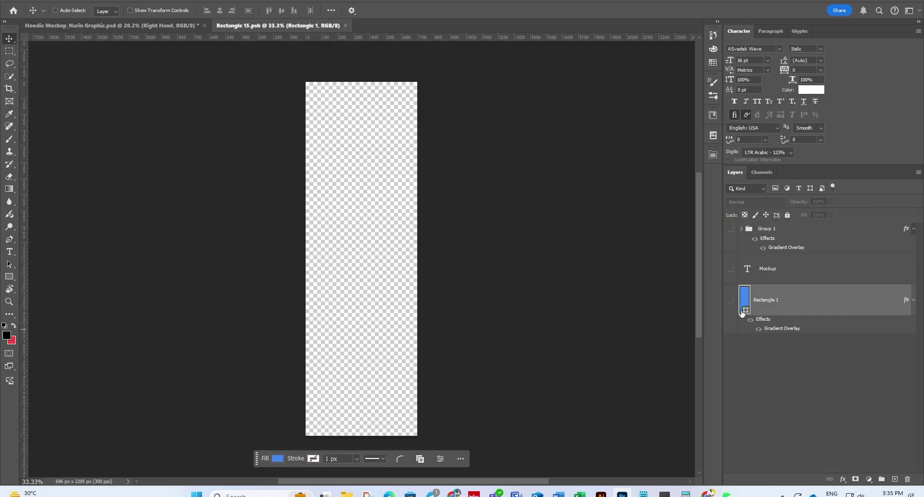
click(731, 300)
click(731, 269)
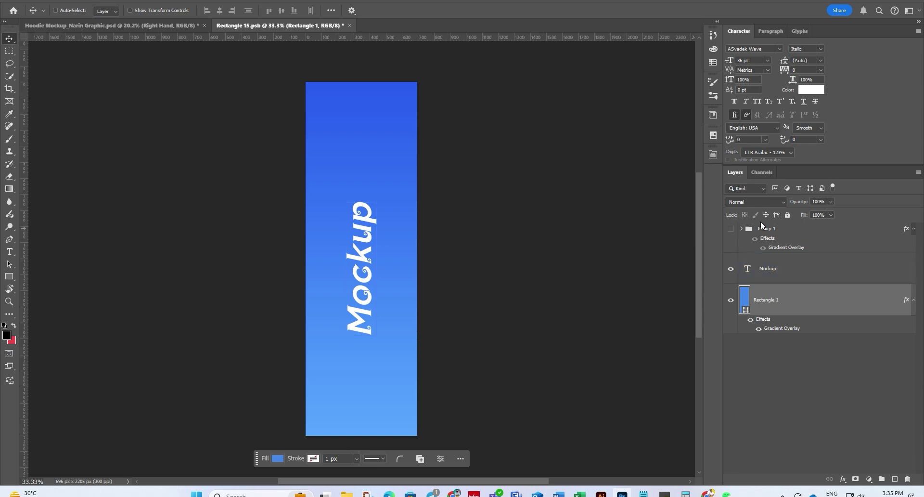
click(733, 229)
click(767, 230)
Step: Save the back right sleeve design Rectangle 15.psb and close it
click(30, 1)
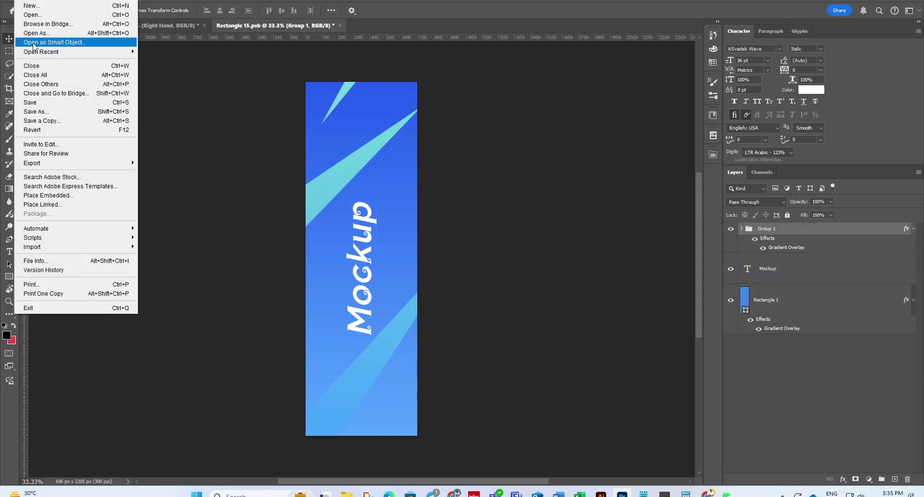
click(41, 103)
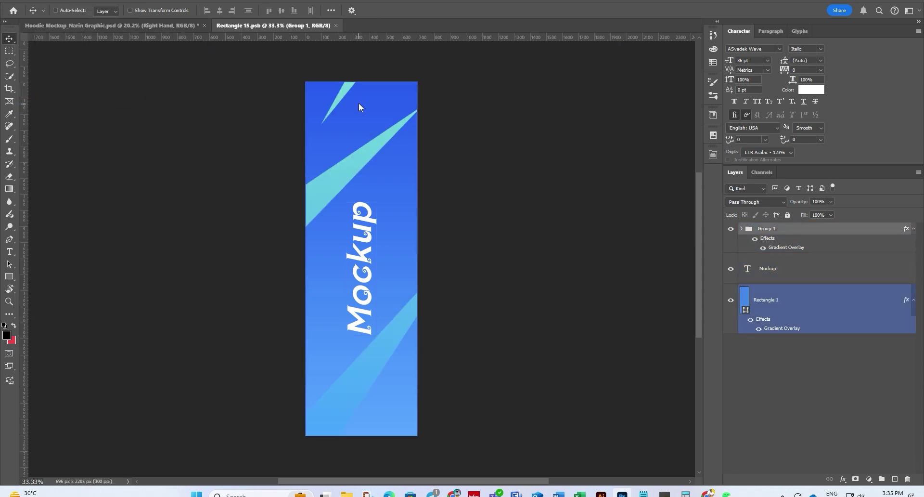
click(336, 25)
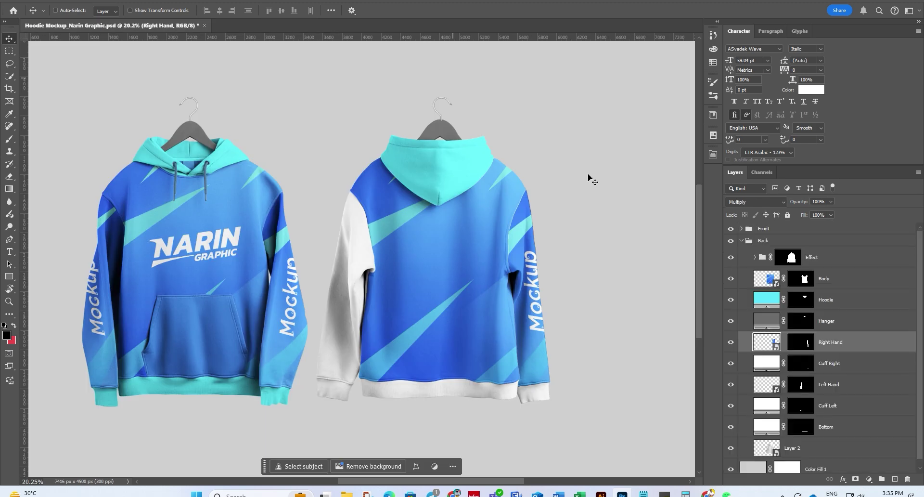
Step: Set the Back group's Cuff Right solid fill to cyan #30e4f8 by pasting the copied hex code
scroll(542, 232, up, 3)
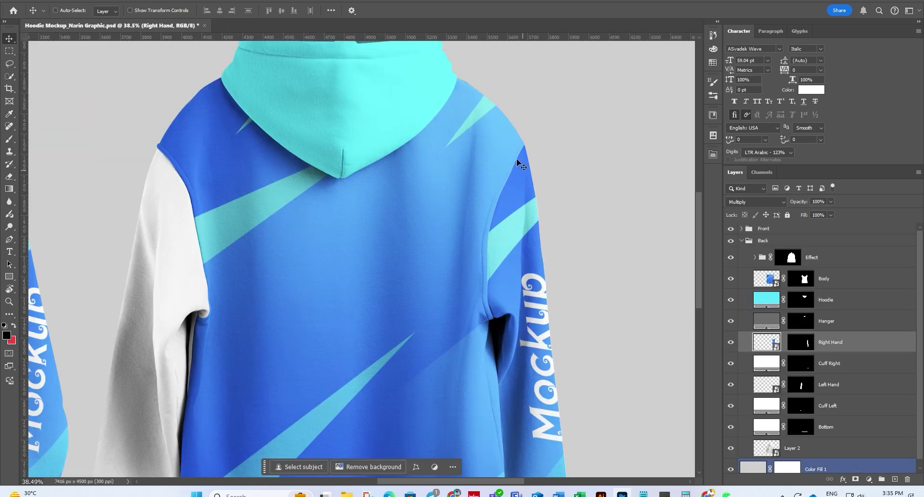
scroll(522, 166, down, 3)
click(749, 361)
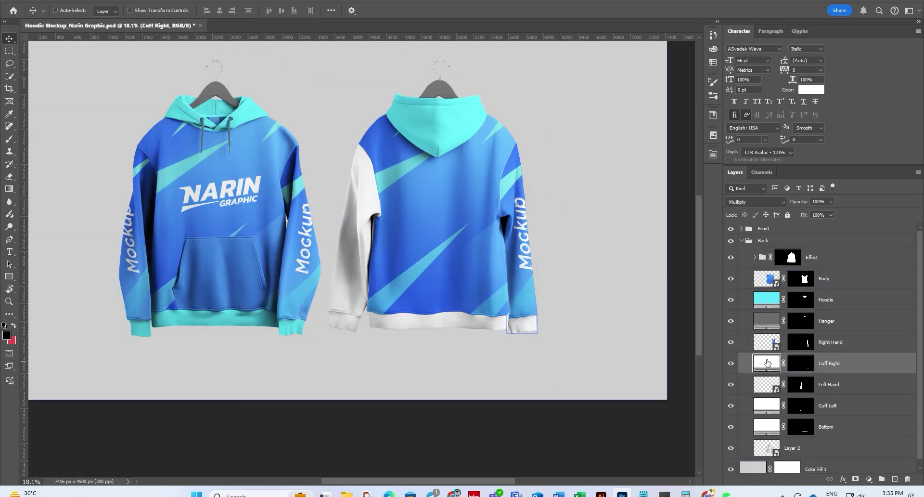
double_click(768, 362)
text(30e4f8)
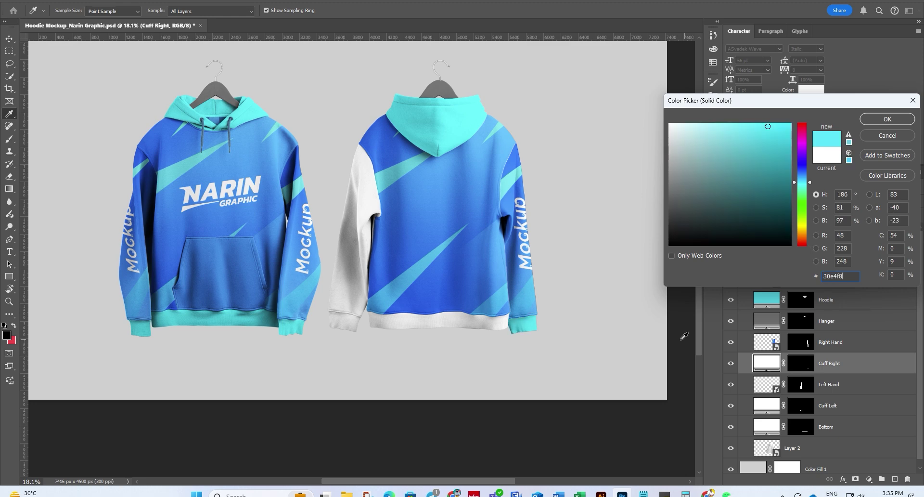
click(887, 120)
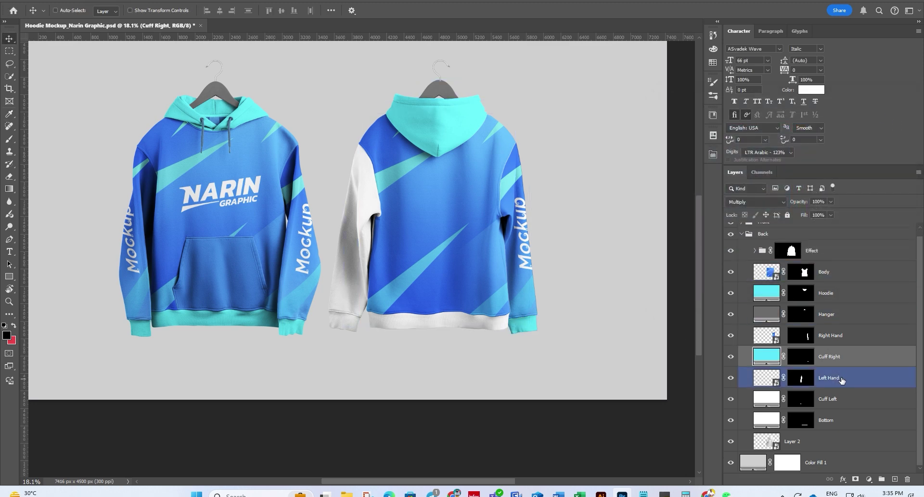
Step: Open the Back group's Left Hand smart object and show its Rectangle 1, Mockup and Group 1 layers
click(760, 378)
double_click(760, 377)
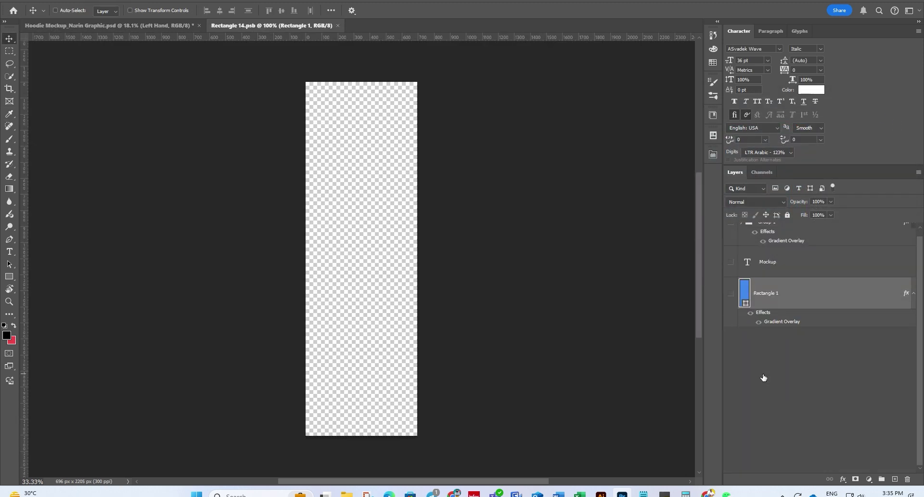
click(731, 300)
click(731, 268)
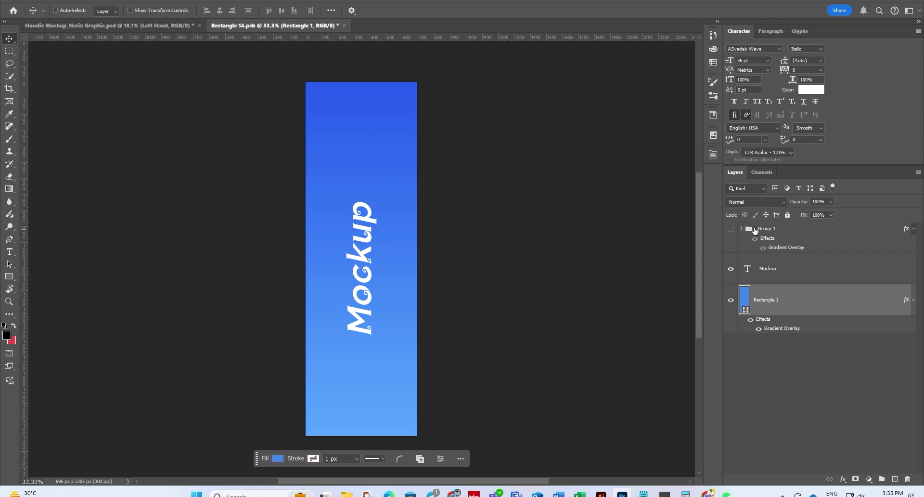
click(755, 230)
click(731, 228)
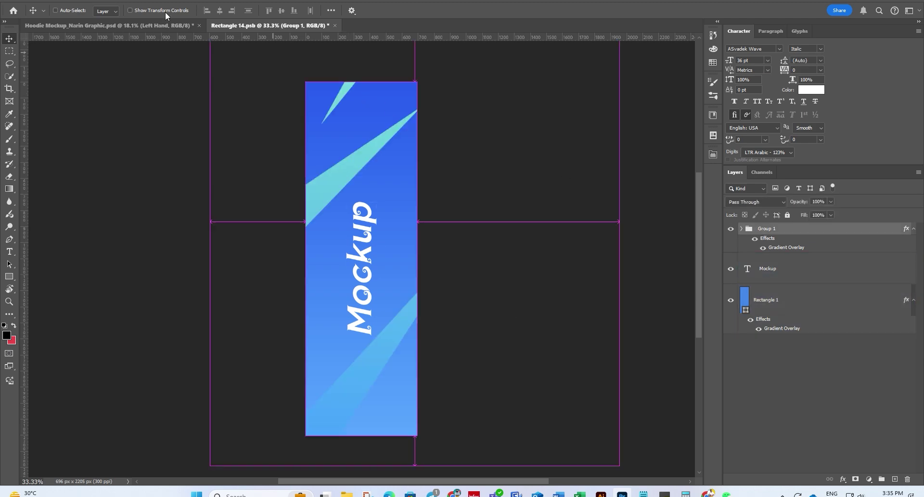
Step: Save the back left sleeve design Rectangle 14.psb and close it
click(22, 1)
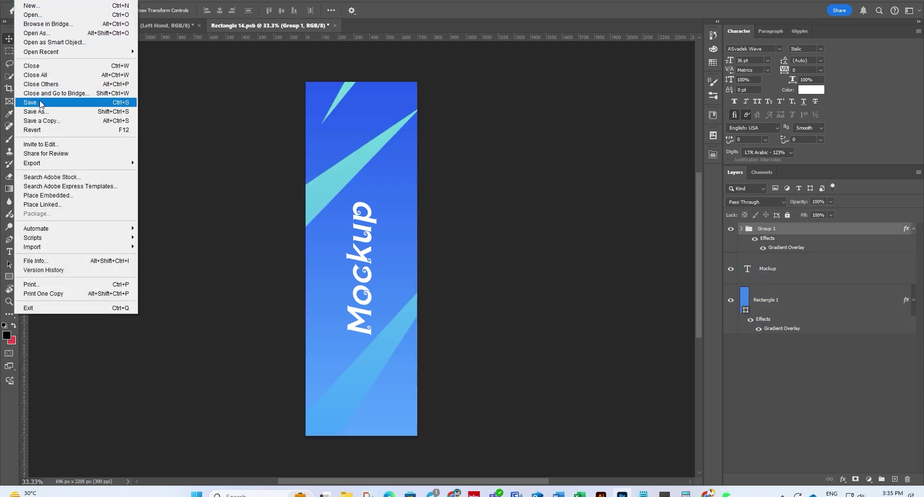
click(41, 103)
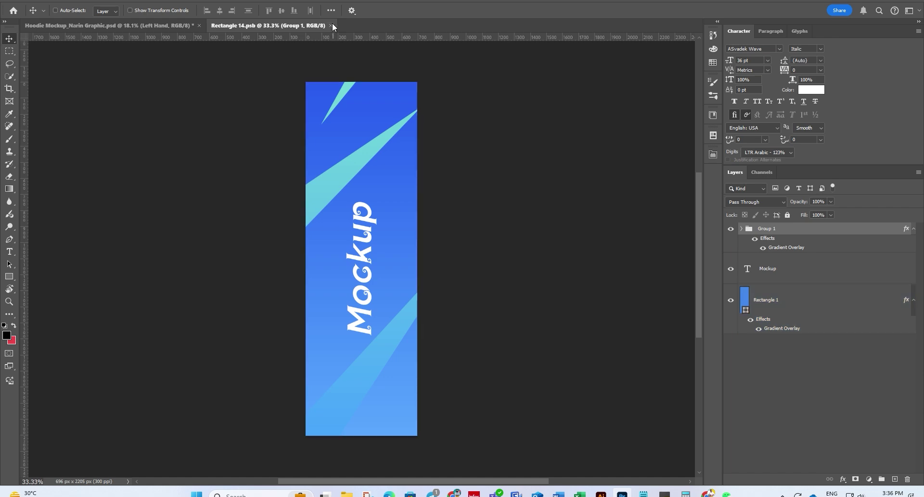
click(332, 25)
Step: Set the Back group's Cuff Left solid fill to cyan #30e4f8 by pasting the copied hex code
scroll(834, 397, down, 1)
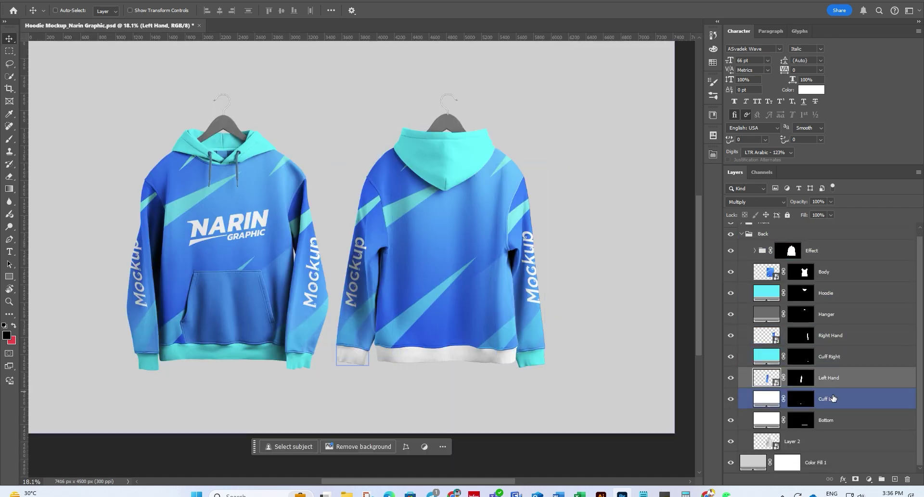
double_click(767, 398)
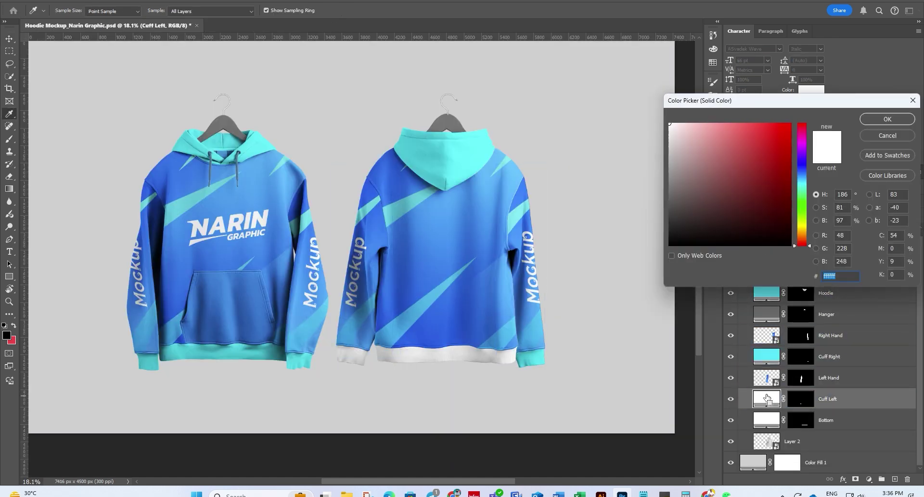
text(30e4f8)
click(889, 119)
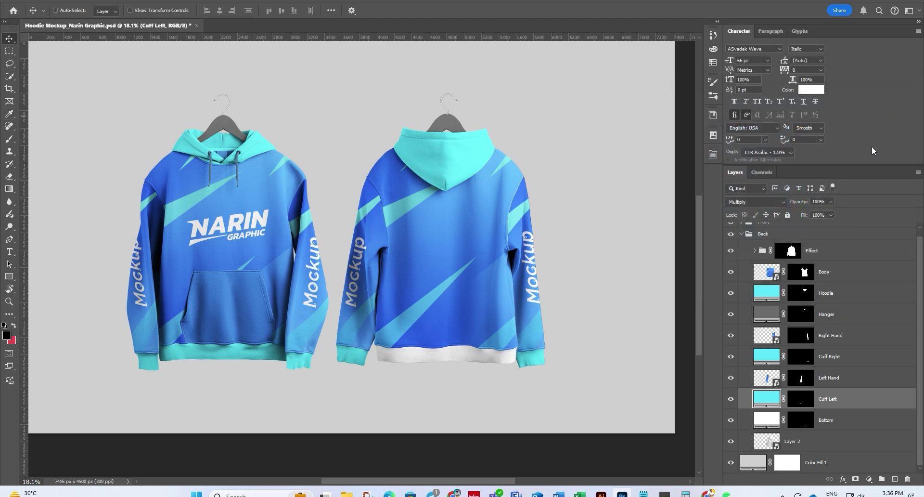
Step: Set the Back group's Bottom layer solid fill to cyan #30e4f8
click(802, 423)
double_click(768, 421)
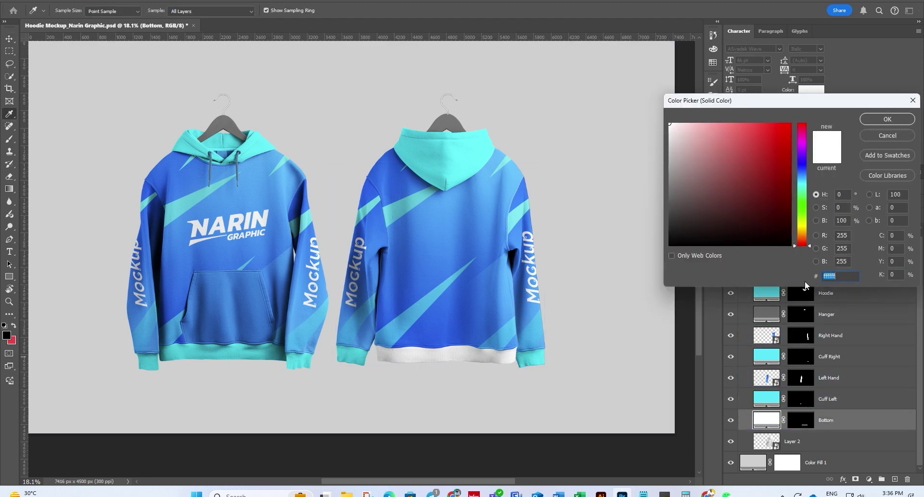
text(30e4f8)
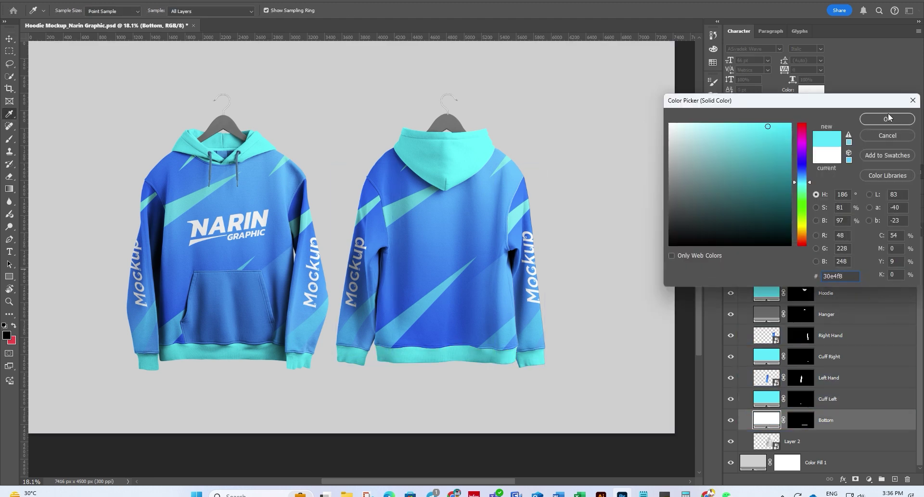
click(888, 118)
key(v)
Step: Collapse the Back group and set the Color Fill 1 background's solid fill to black #000000
scroll(486, 278, down, 3)
scroll(487, 278, up, 1)
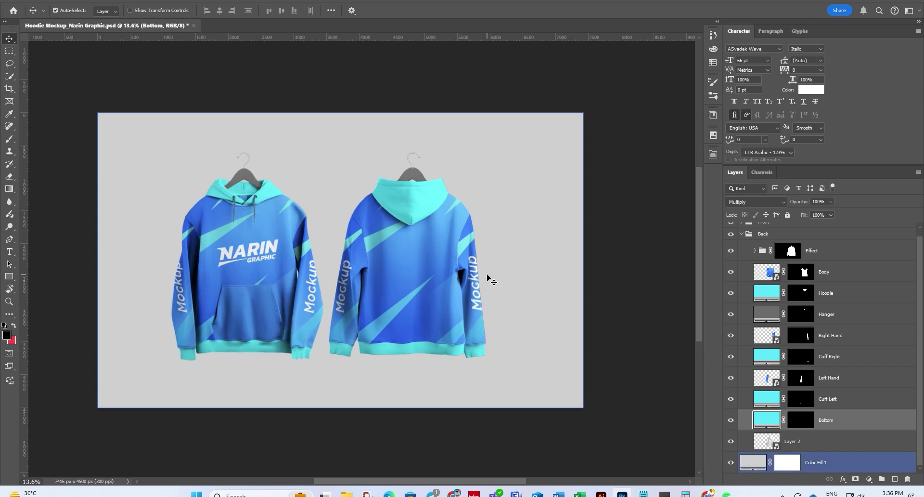
scroll(488, 279, up, 2)
click(811, 449)
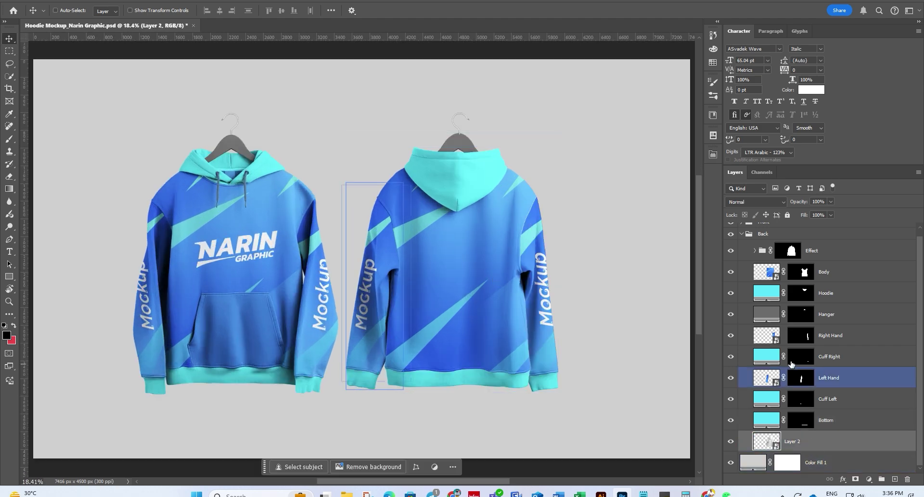
scroll(788, 357, up, 1)
drag(743, 240, 743, 242)
double_click(751, 259)
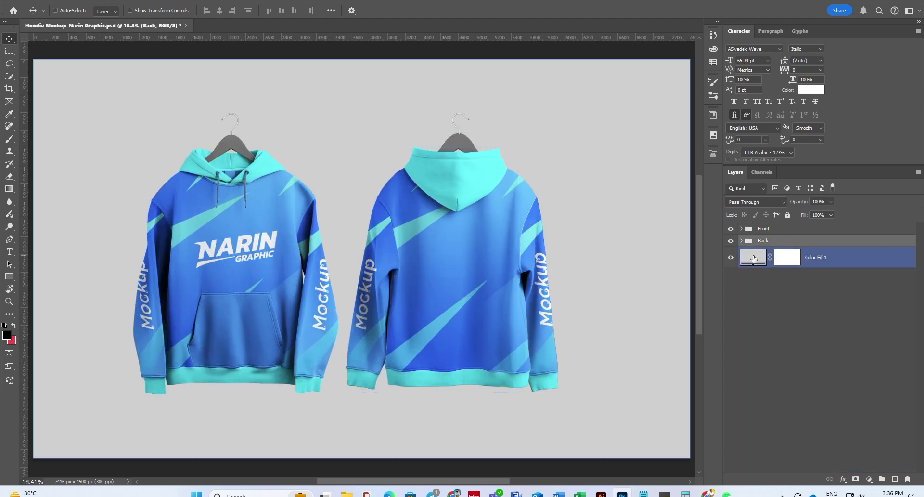
drag(670, 192, 654, 249)
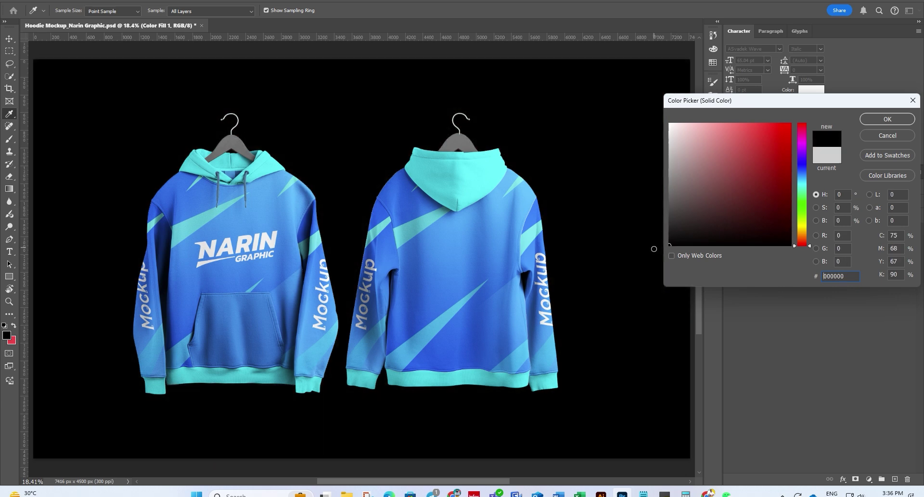
click(893, 120)
Step: Fit the whole hoodie mockup in view and save the document Hoodie Mockup_Narin Graphic.psd
scroll(527, 182, down, 5)
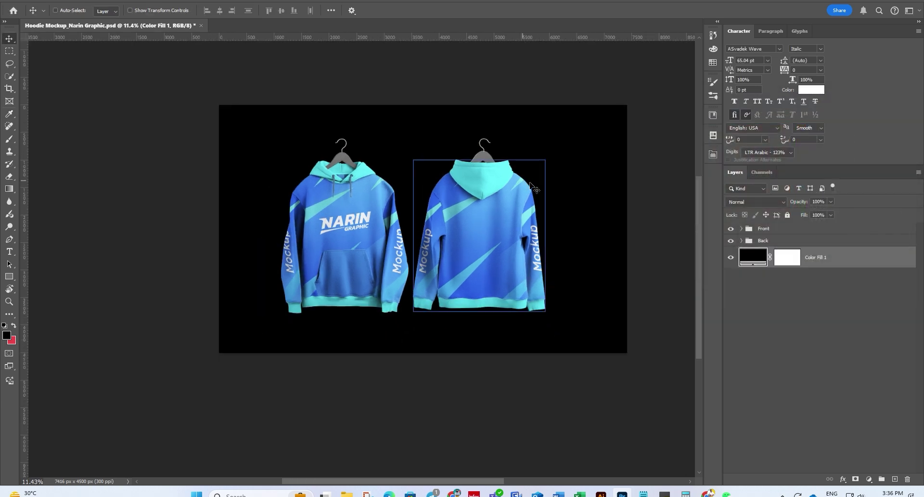
scroll(535, 185, up, 3)
key(ctrl+0)
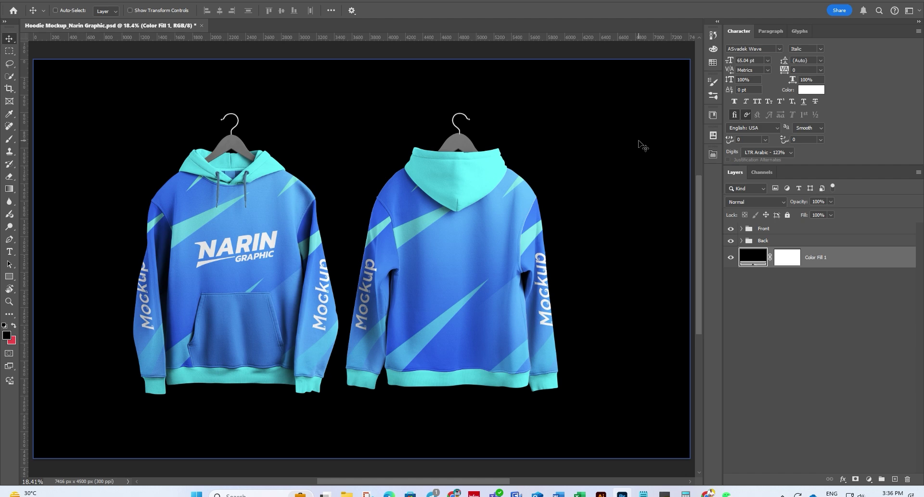
key(ctrl+s)
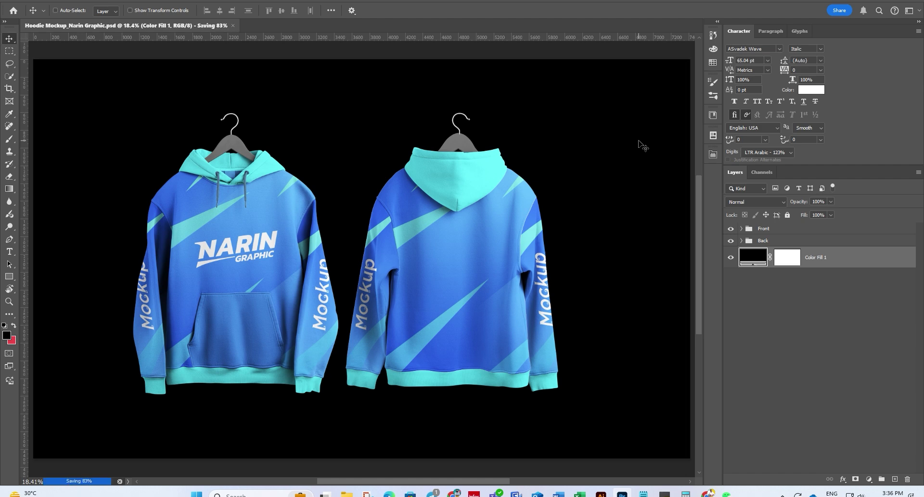